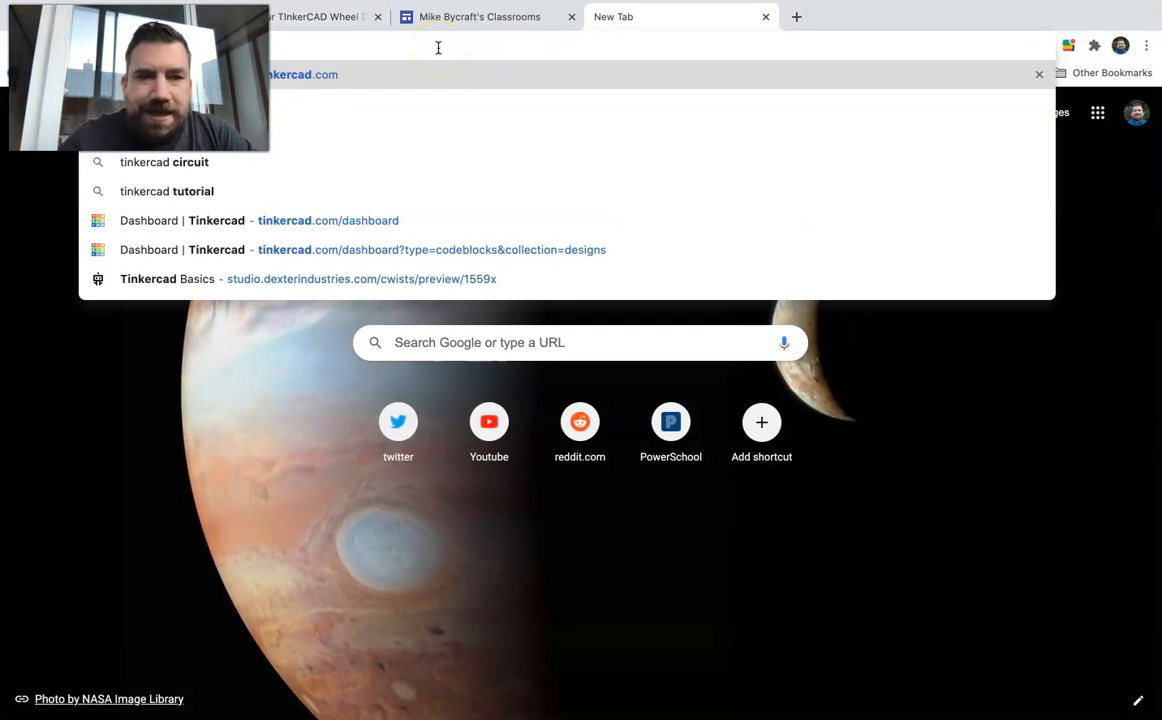
Open Tinkercad and place a solid cylinder on the workplane with a smaller cylinder hole in its middle
key("Return")
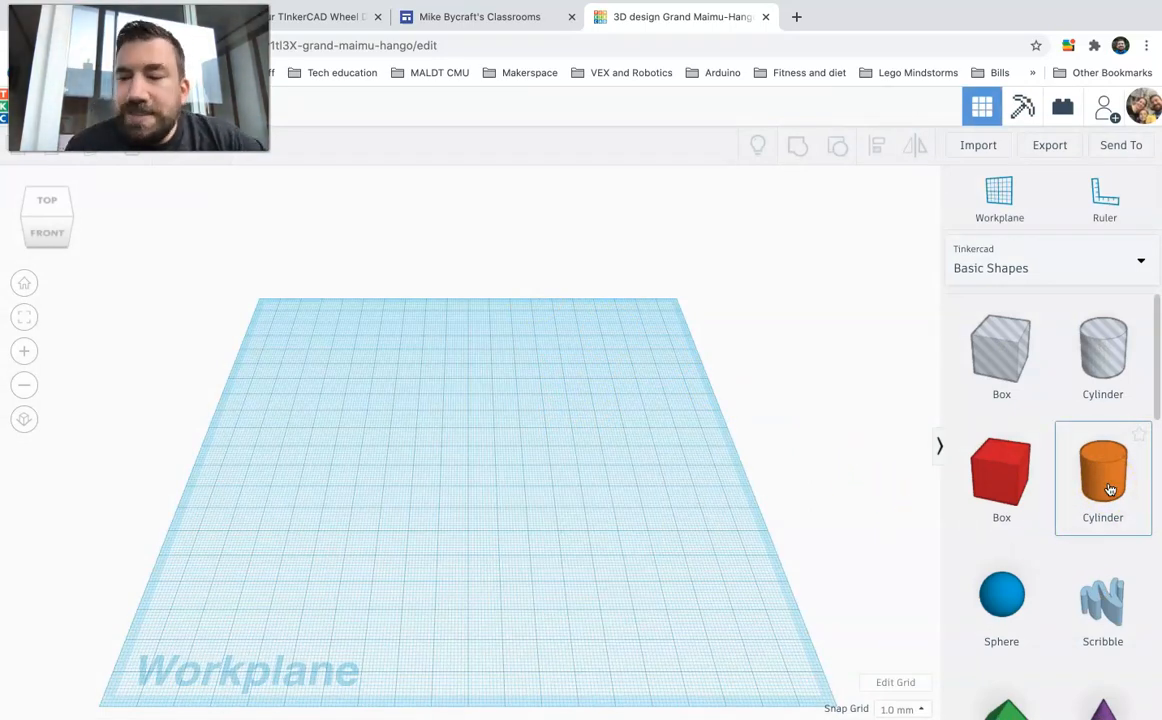
left_click_drag(1109, 489, 468, 470)
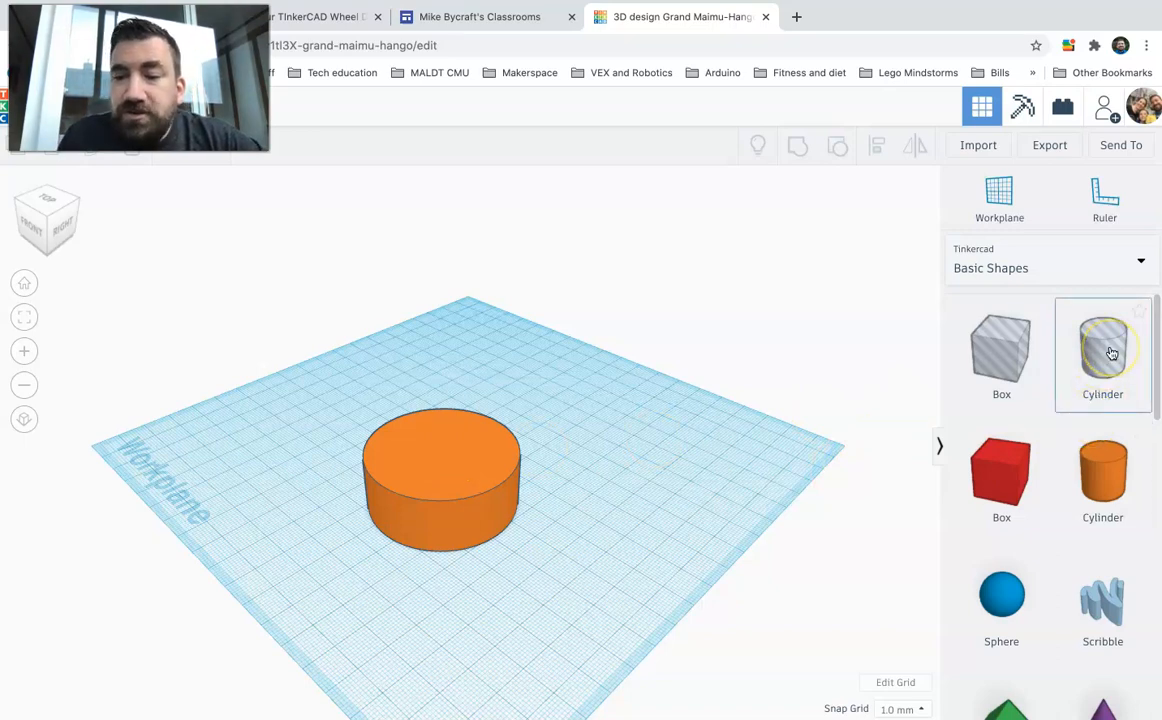
left_click_drag(1111, 353, 436, 488)
Align the cylinder hole with the centre of the solid cylinder along both horizontal axes
left_click(46, 205)
left_click(375, 482)
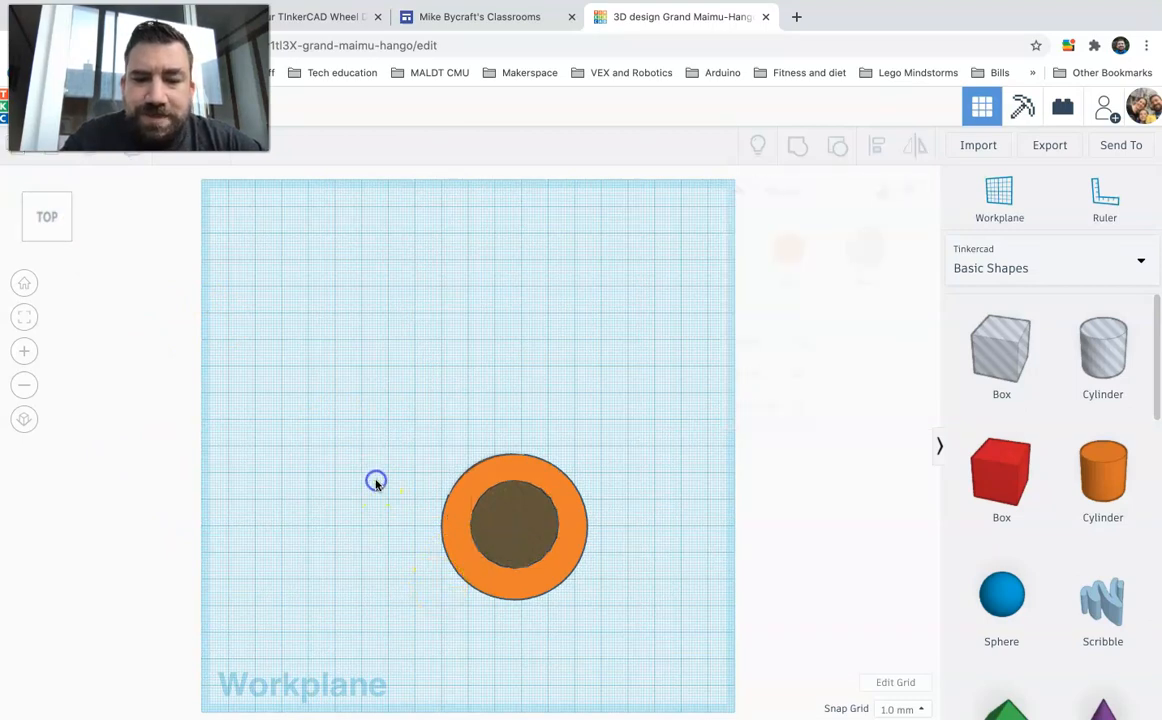
left_click_drag(372, 396, 633, 657)
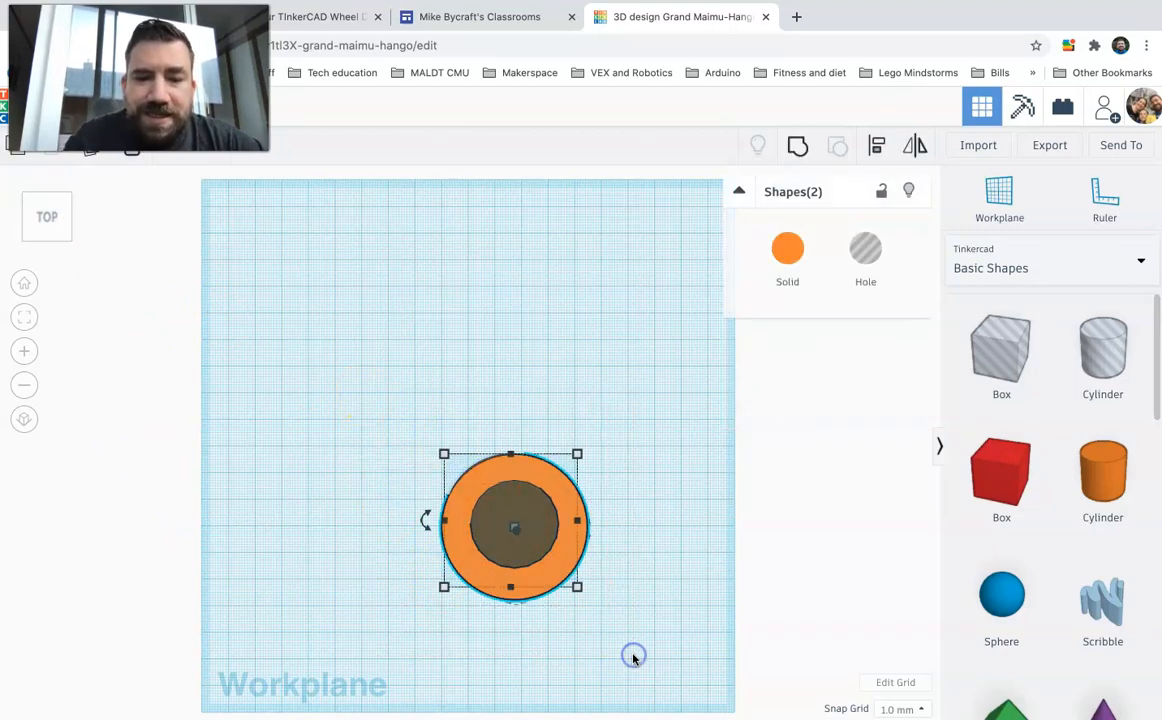
left_click(879, 150)
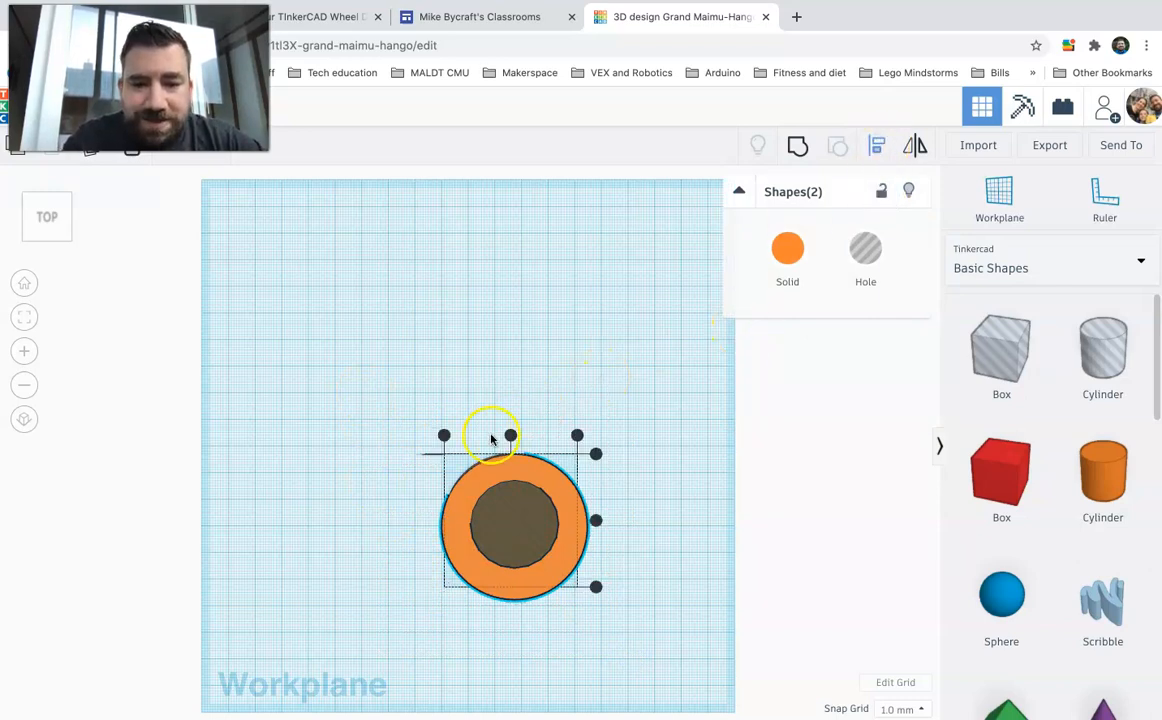
left_click(511, 436)
left_click(597, 520)
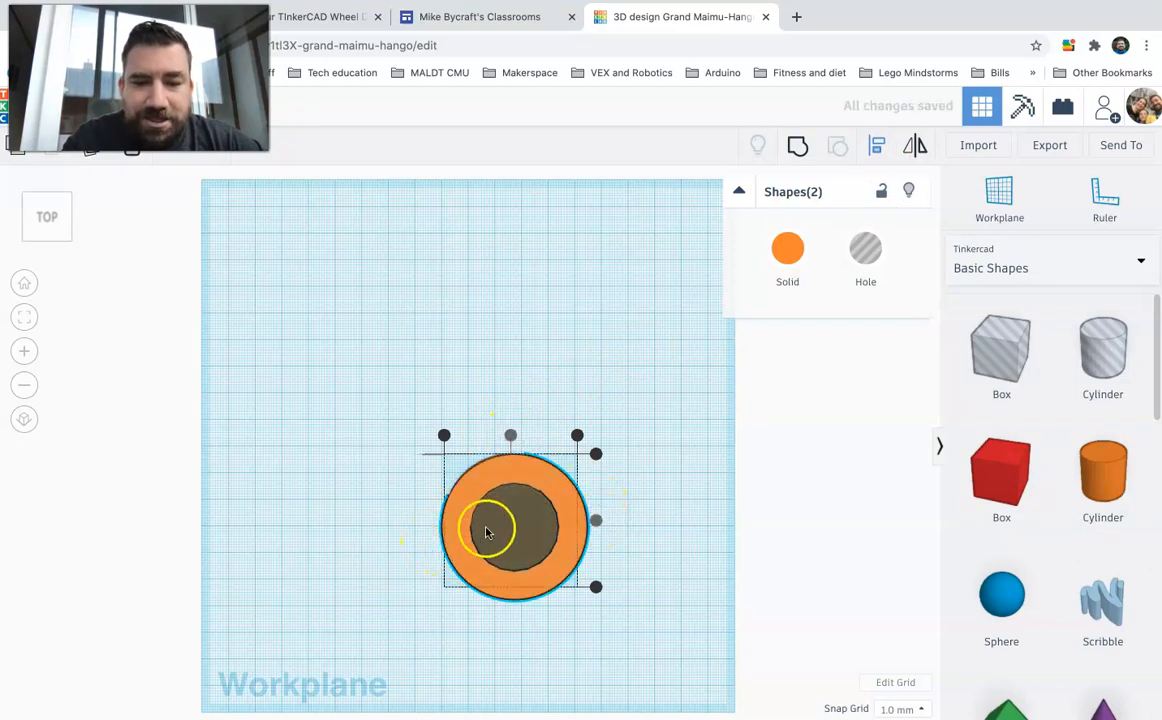
left_click(325, 517)
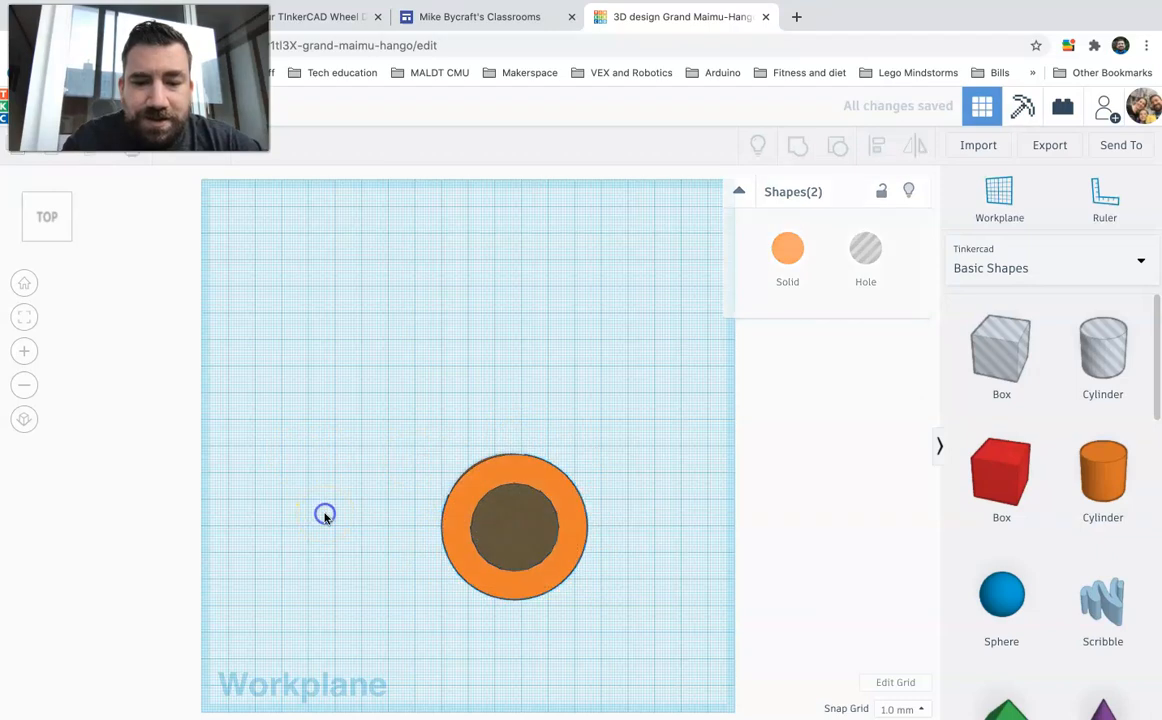
Raise the cylinder hole above the workplane so that it leaves a floor in the solid cylinder
left_click(50, 242)
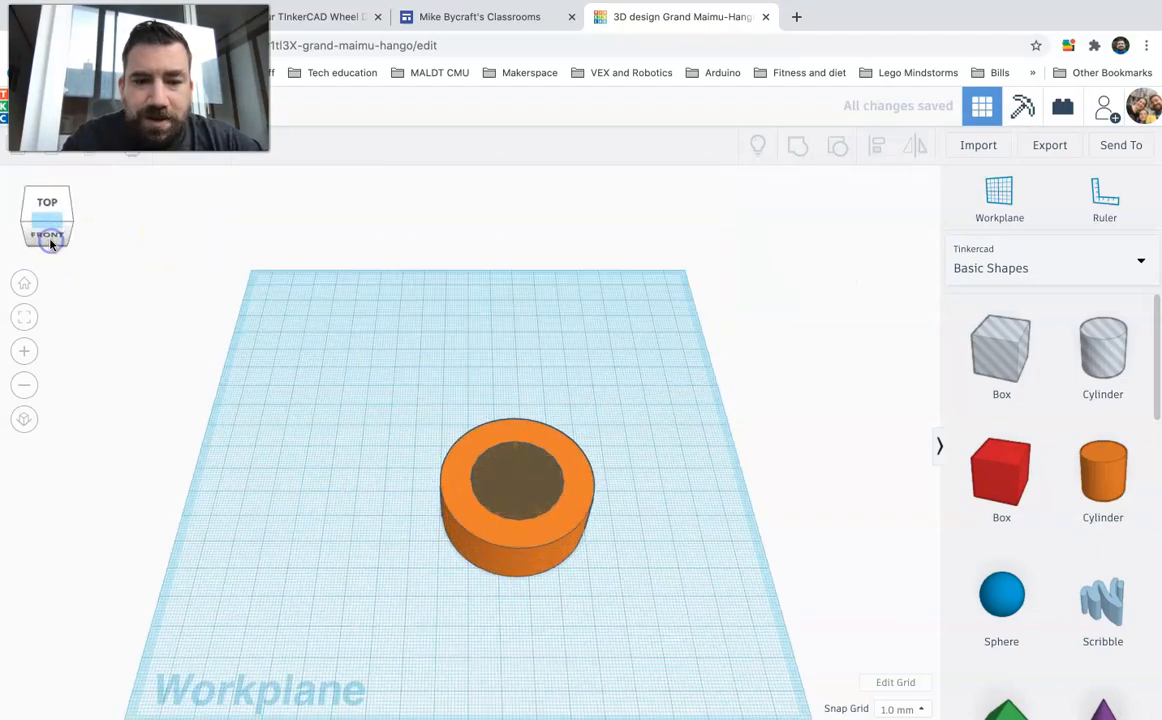
left_click(517, 474)
left_click(517, 449)
left_click_drag(518, 443, 520, 419)
left_click(341, 423)
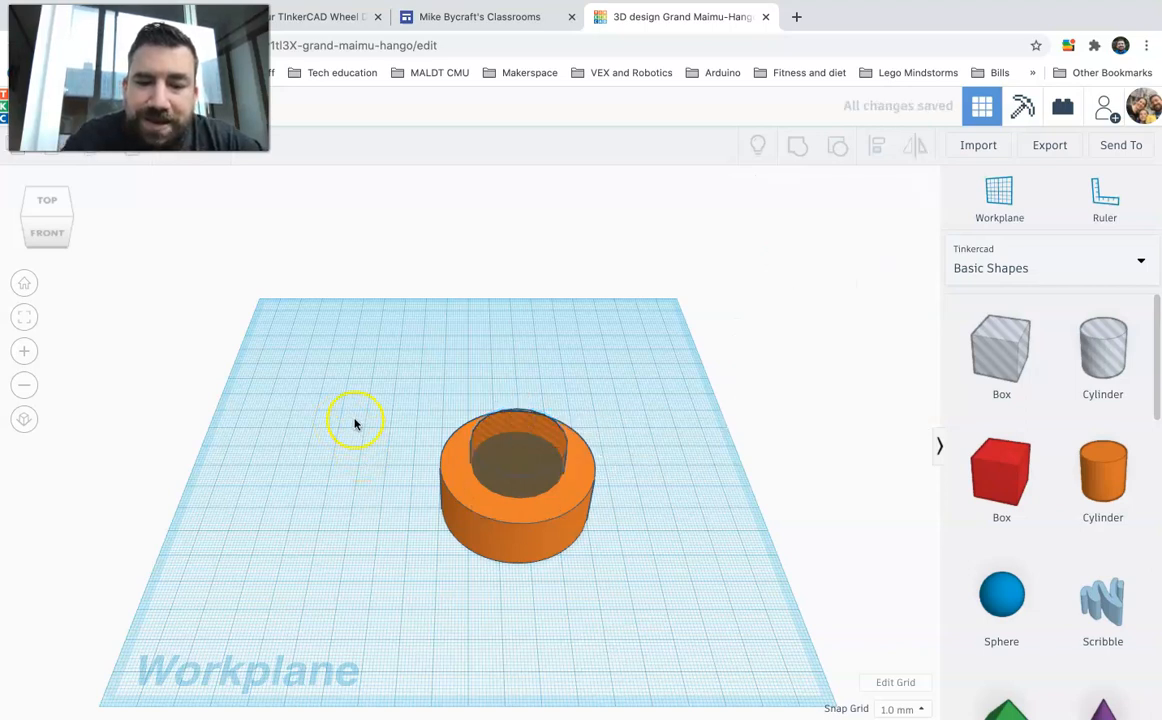
Group the solid cylinder and the cylinder hole to cut the recess into the wheel
left_click(458, 475)
left_click(518, 450, "shift")
left_click(800, 152)
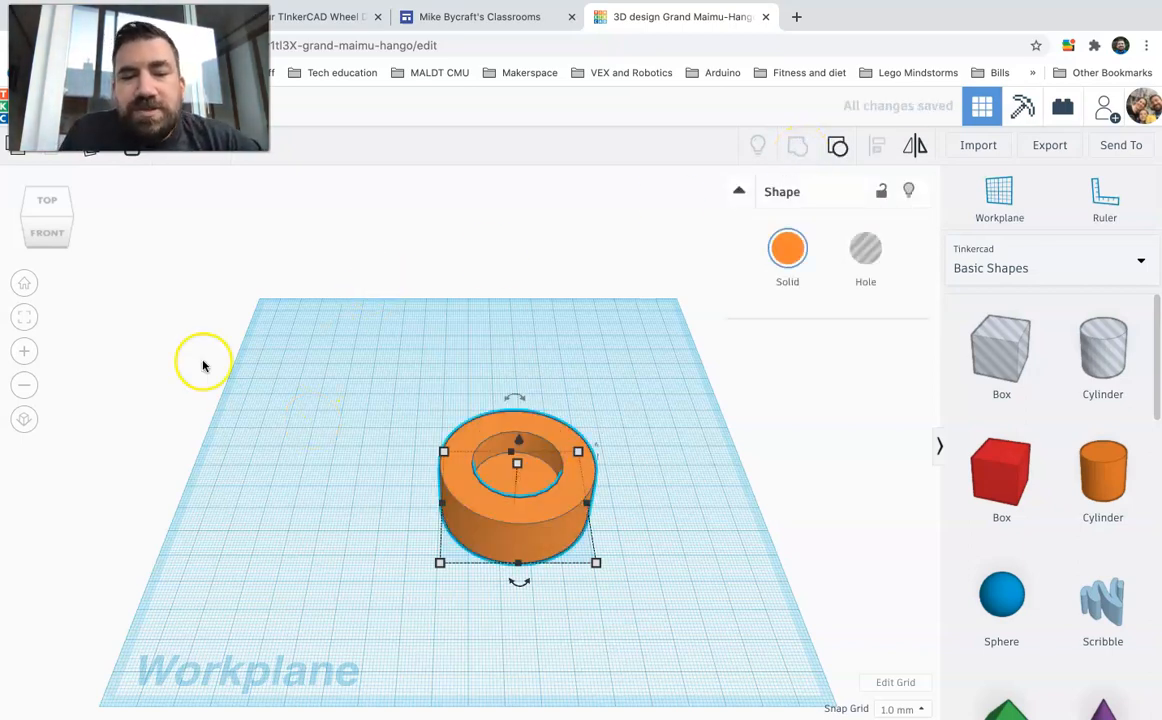
Inspect the hollowed wheel from the side, from above and at an angle
left_click(45, 231)
left_click(42, 190)
left_click(41, 184)
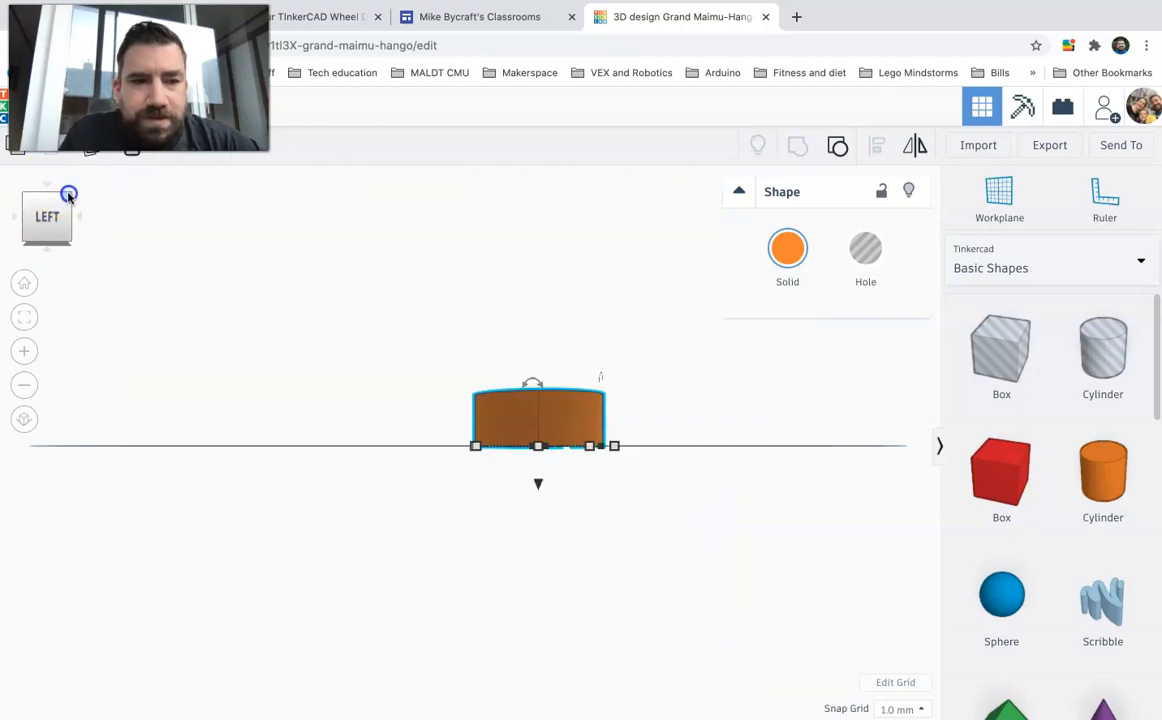
left_click(68, 195)
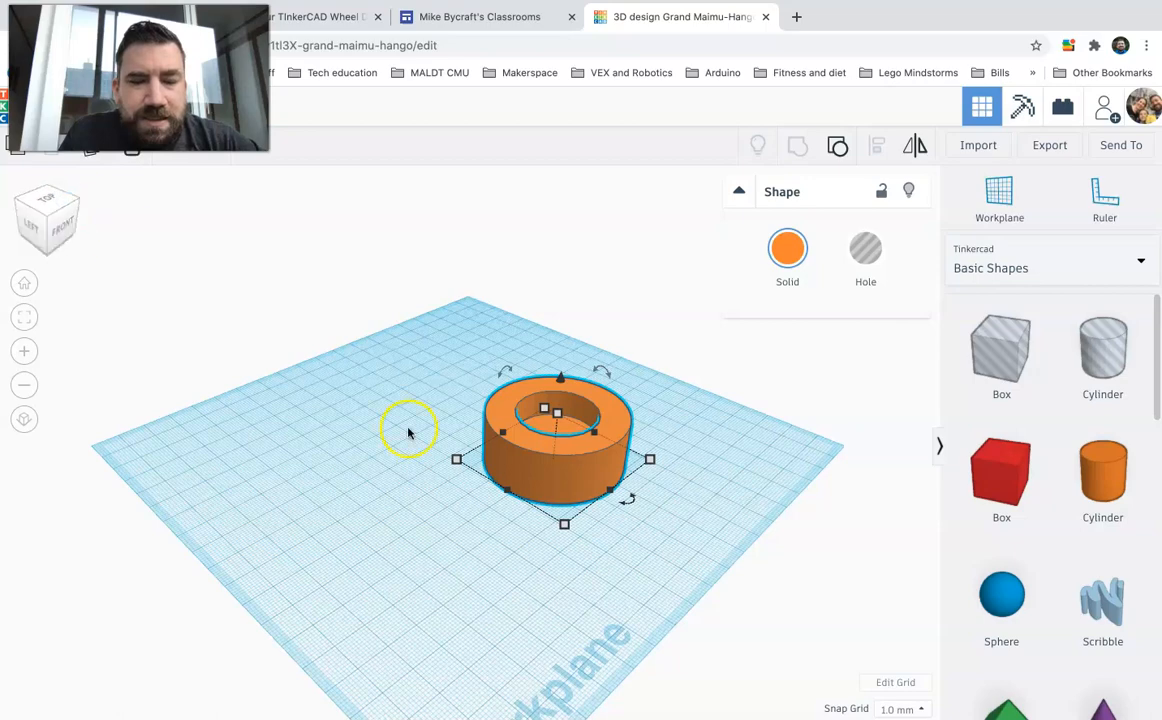
left_click(44, 206)
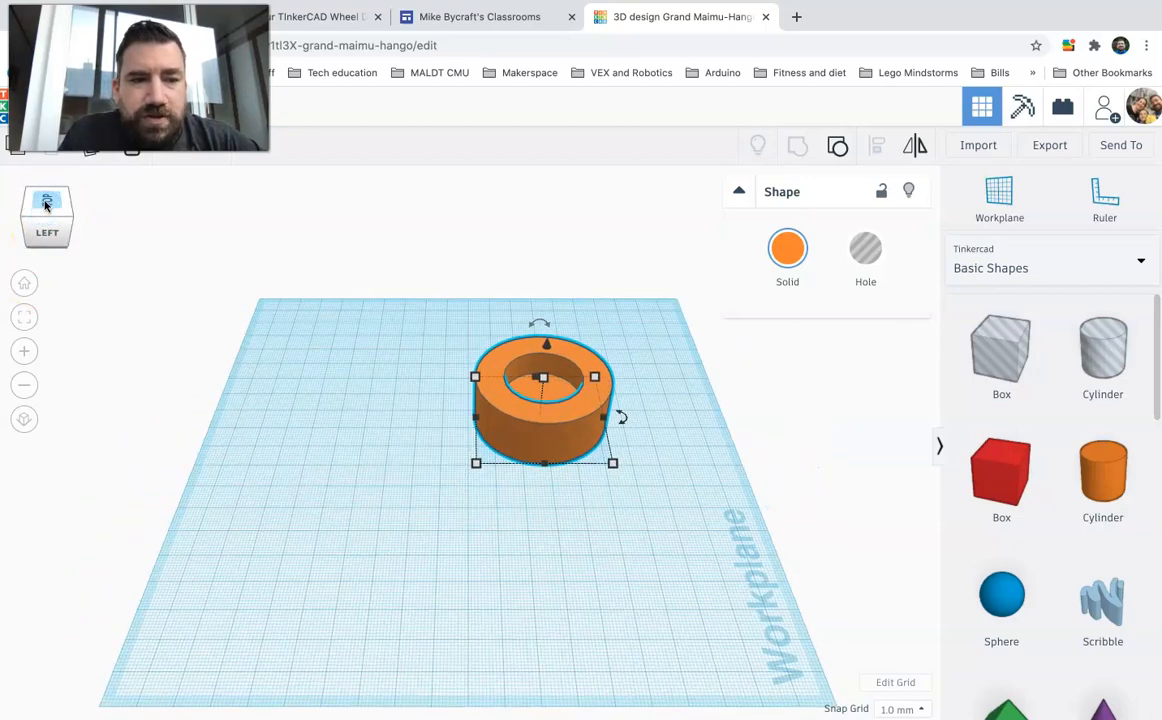
left_click(44, 206)
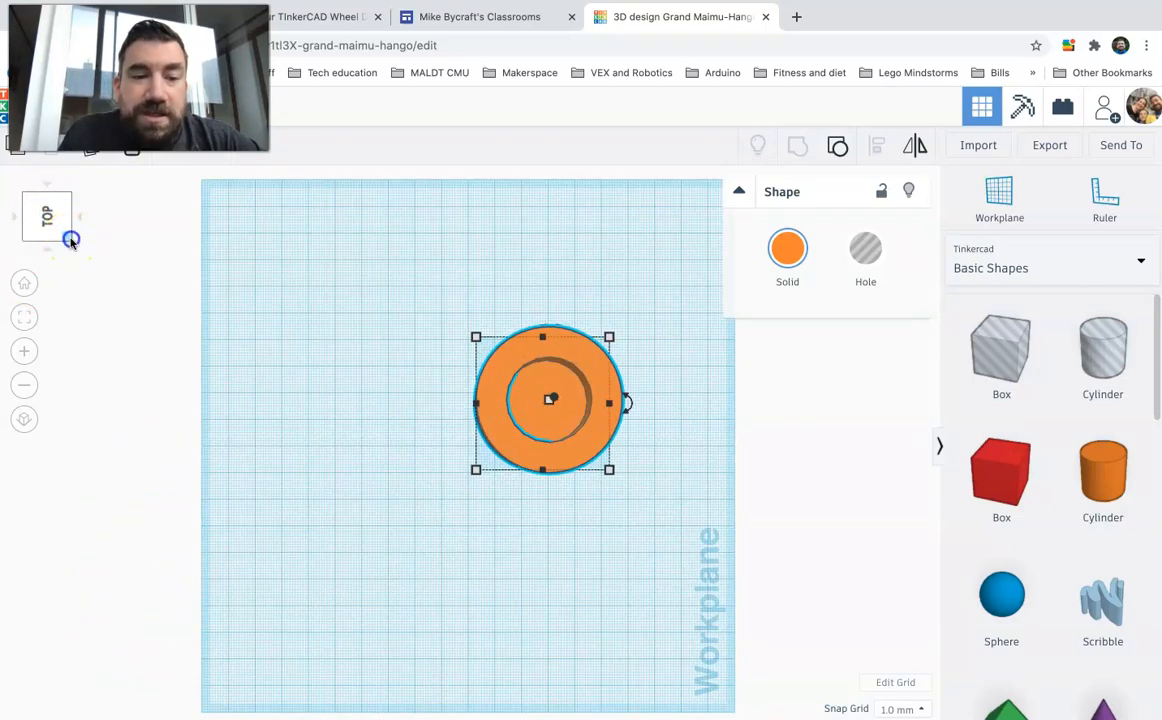
left_click(70, 238)
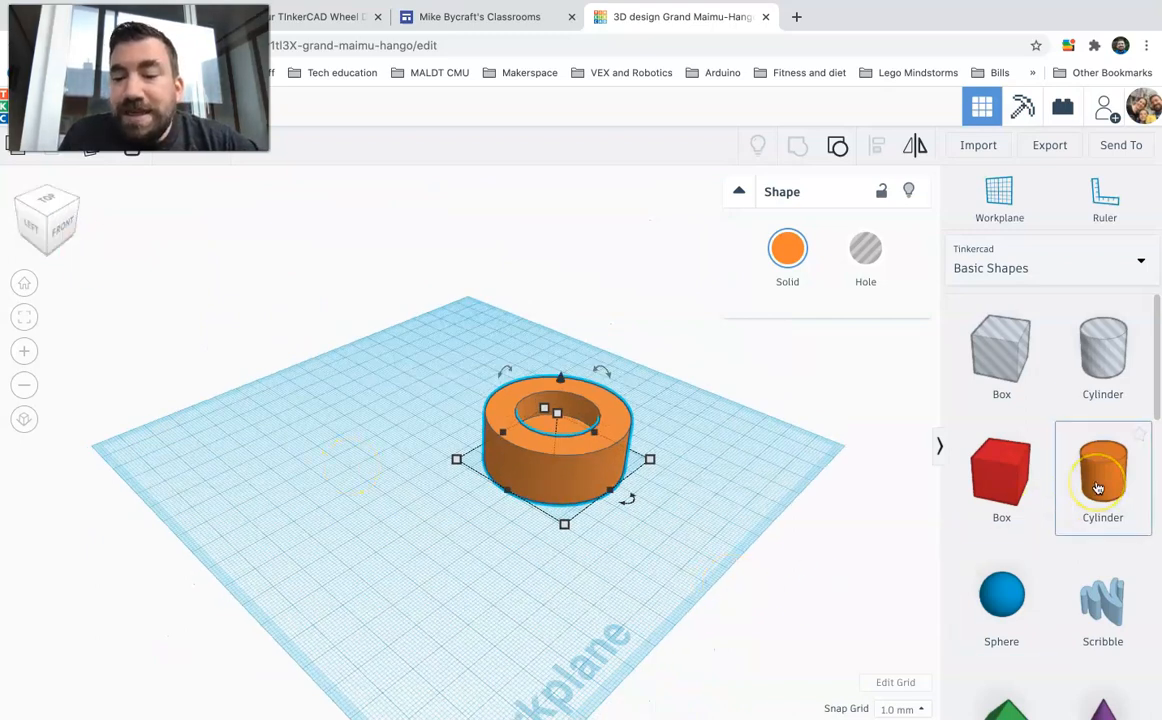
Place a second solid cylinder beside the wheel and set its length and width to 15 mm each
left_click_drag(1097, 487, 476, 568)
left_click(476, 599)
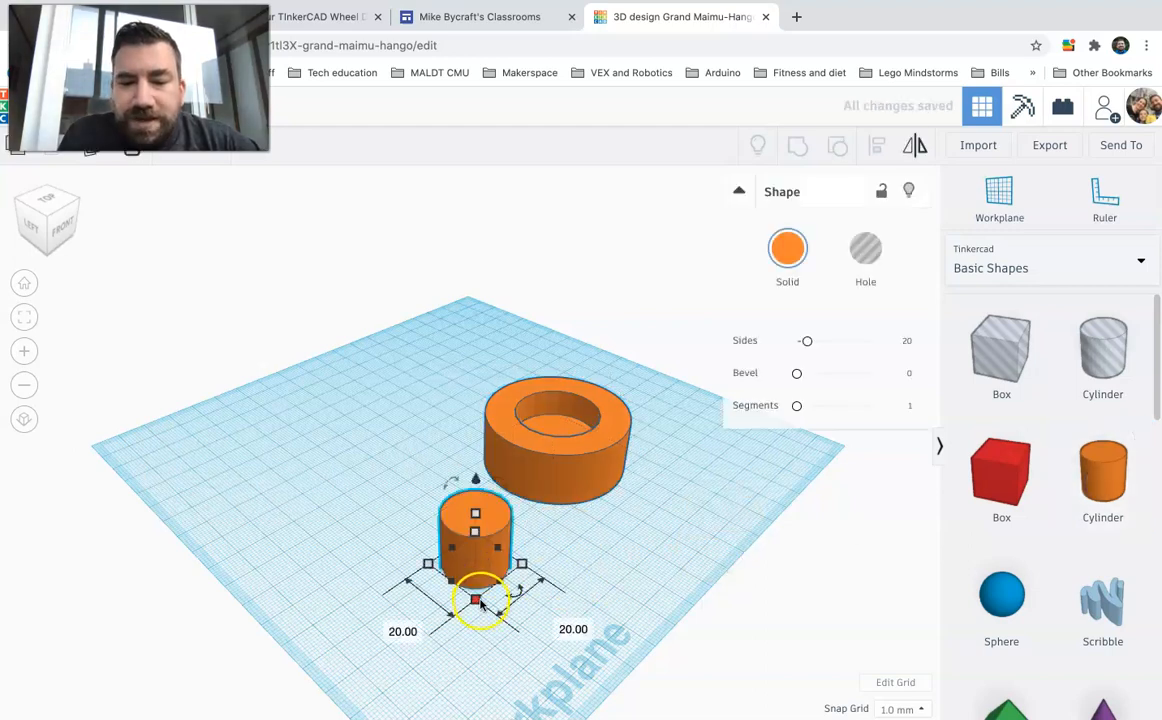
left_click(379, 628)
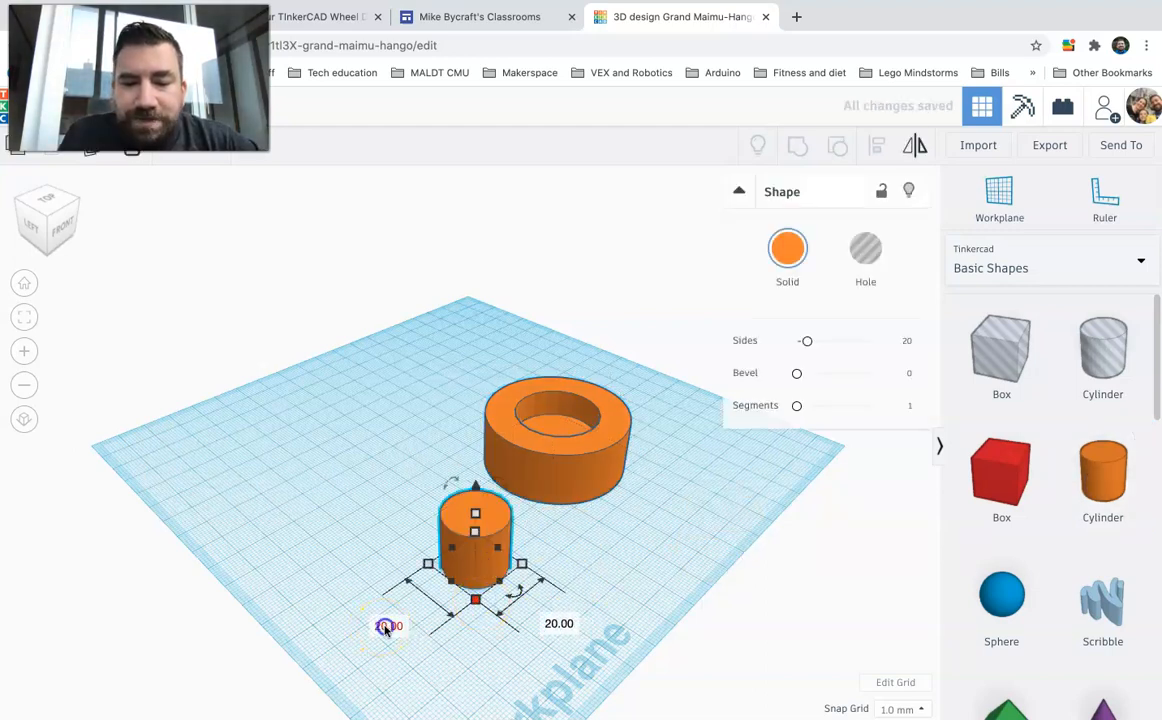
type("15")
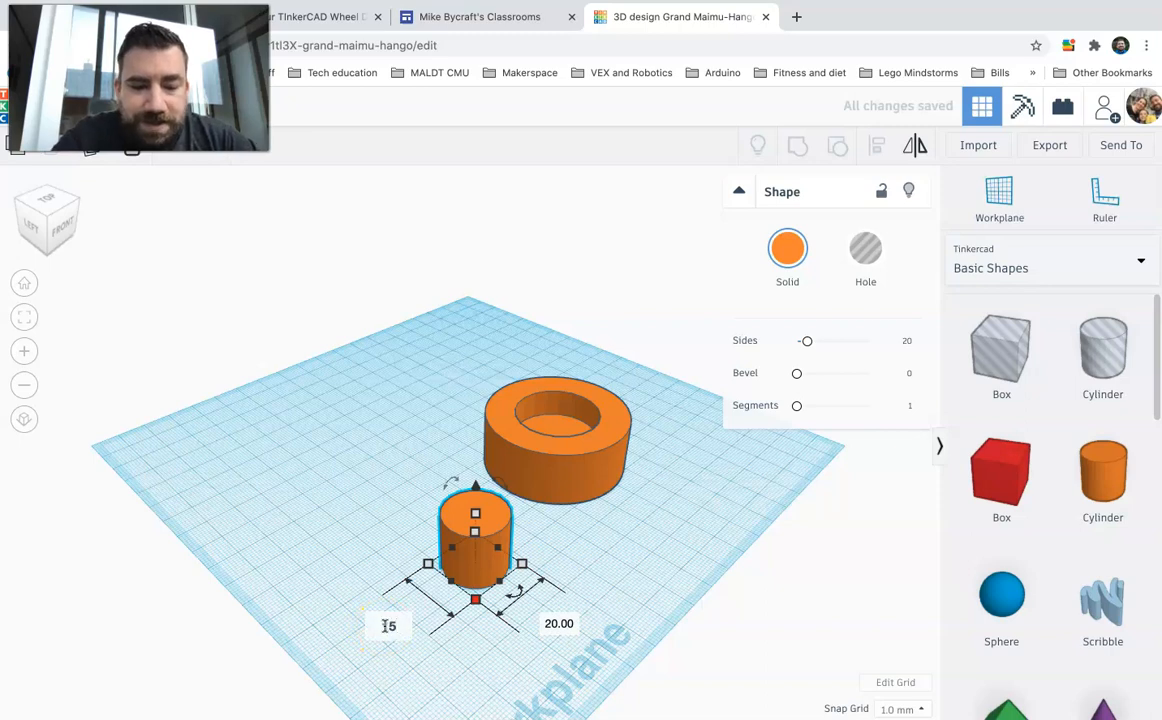
key("Tab")
type("1")
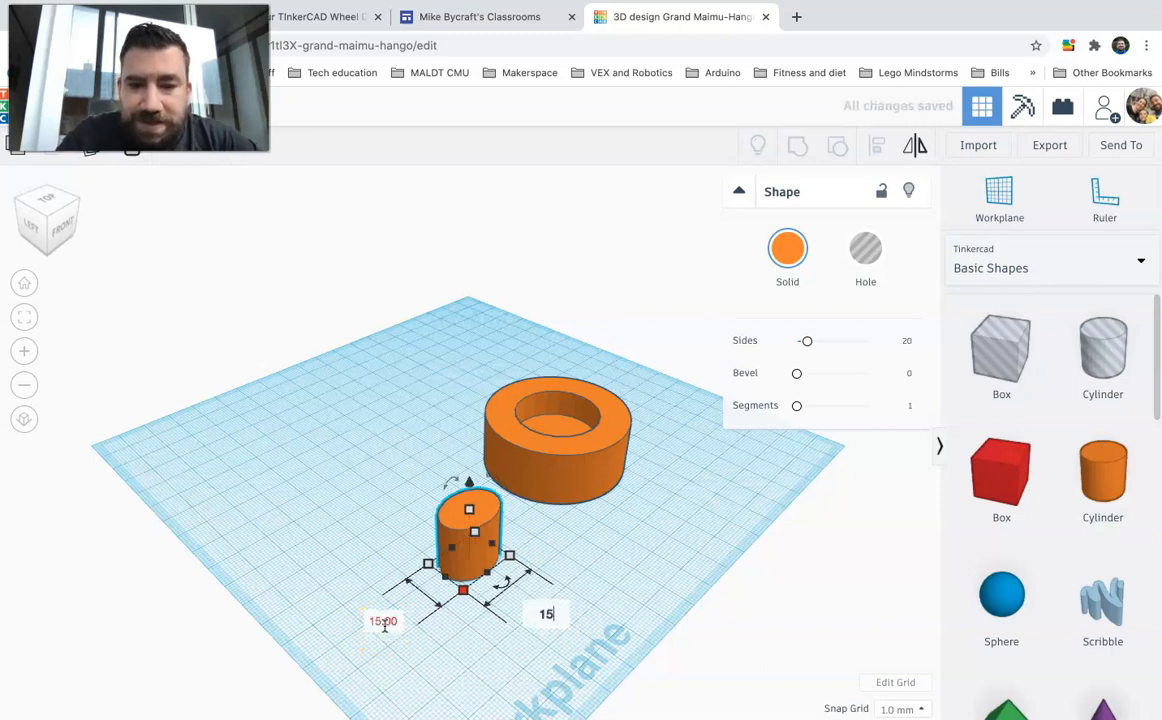
left_click(390, 618)
Move the 15 mm cylinder into the wheel's recess and align it with the wheel's centre on both horizontal axes
left_click(466, 540)
left_click_drag(466, 540, 548, 447)
left_click(46, 198)
left_click(208, 451)
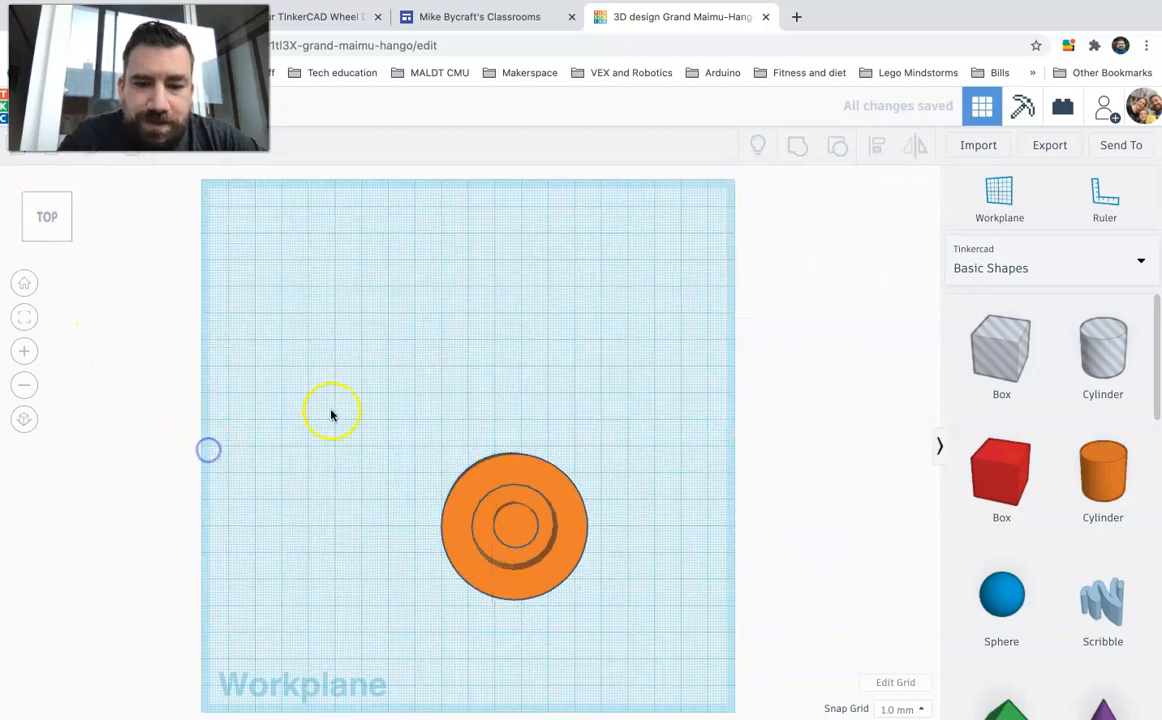
left_click_drag(338, 380, 636, 646)
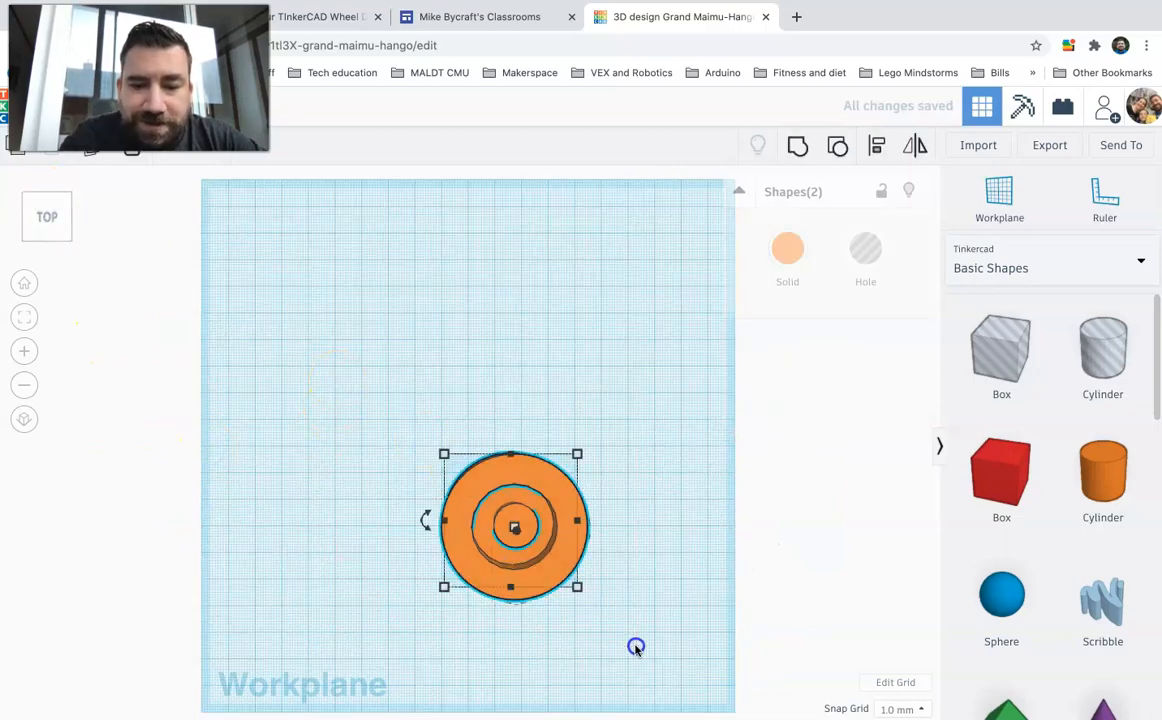
left_click(876, 146)
left_click(596, 520)
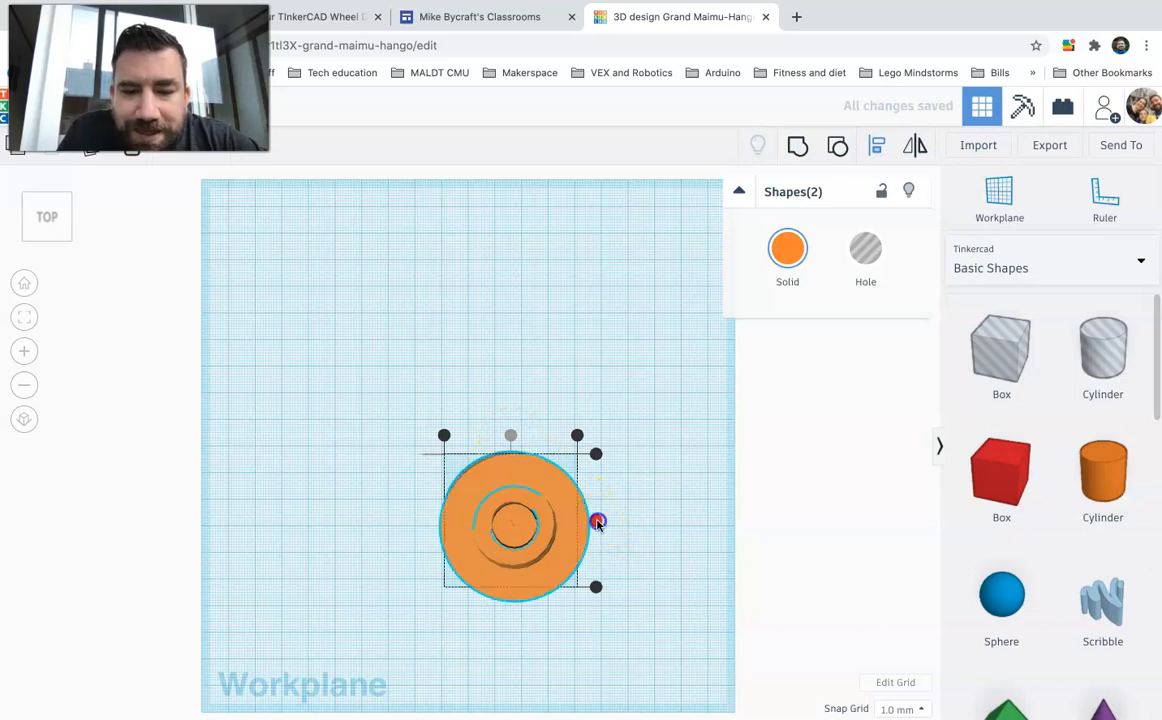
left_click(318, 594)
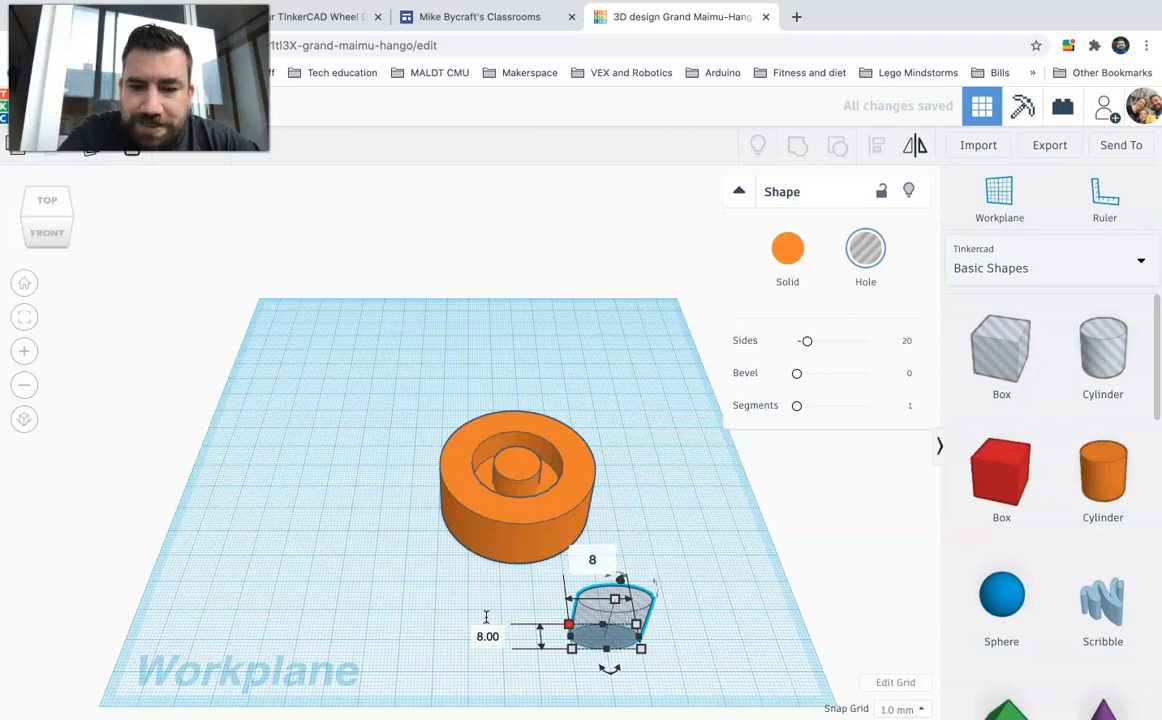
Set the new cylinder hole's length and width to 8 mm and nudge it onto the middle of the wheel's hub
key("Return")
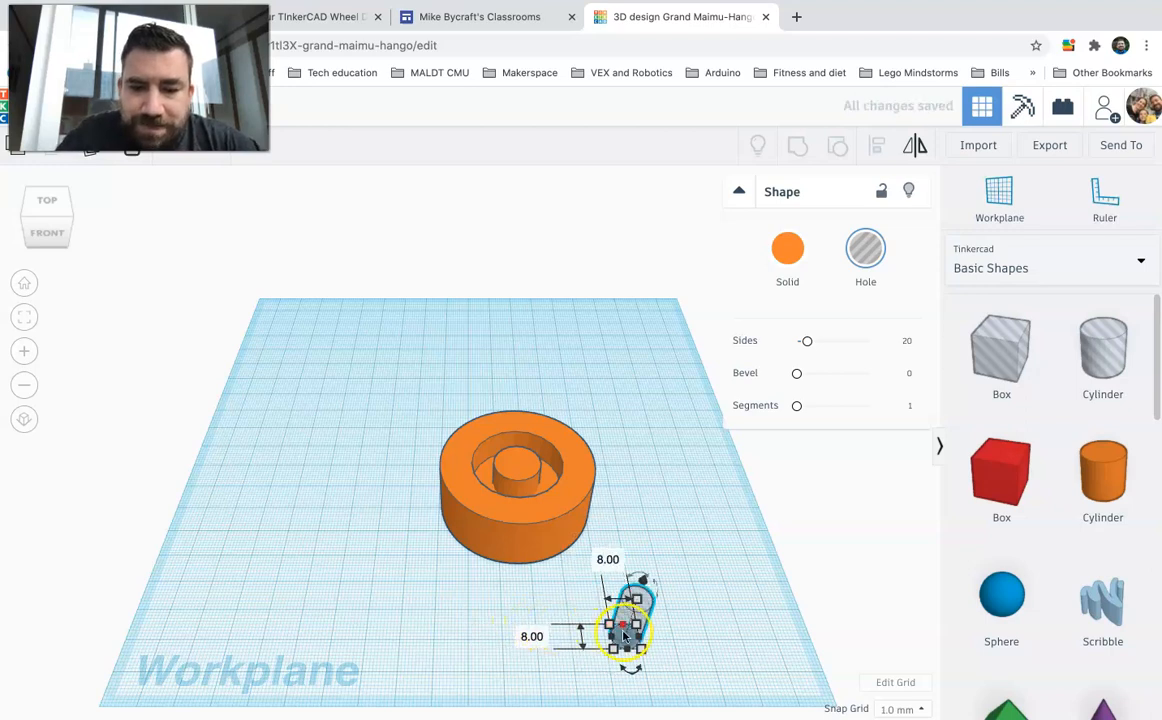
key("Up")
key("Up")
key("Up")
key("Up")
key("Up")
key("Up")
key("Up")
key("Up")
key("Up")
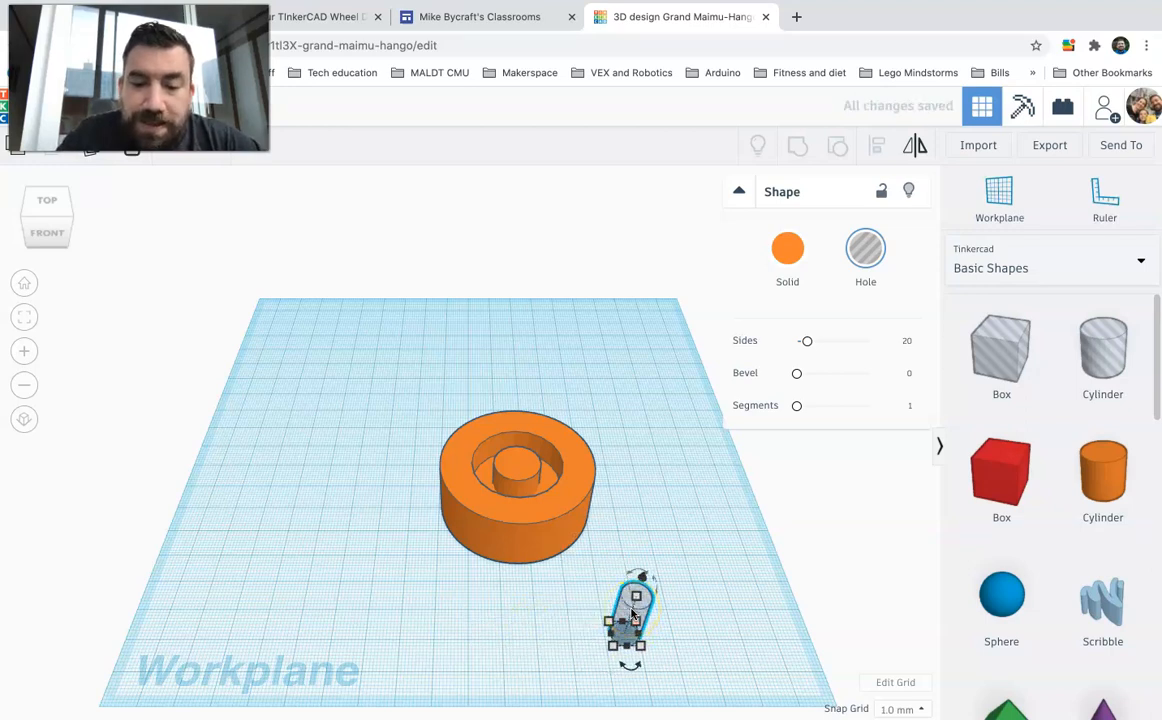
key("Up")
key("Up")
key("Up")
key("Up")
key("Up")
key("Up")
key("Up")
key("Up")
key("Up")
key("Up")
key("Up")
key("Up")
key("Up")
key("Up")
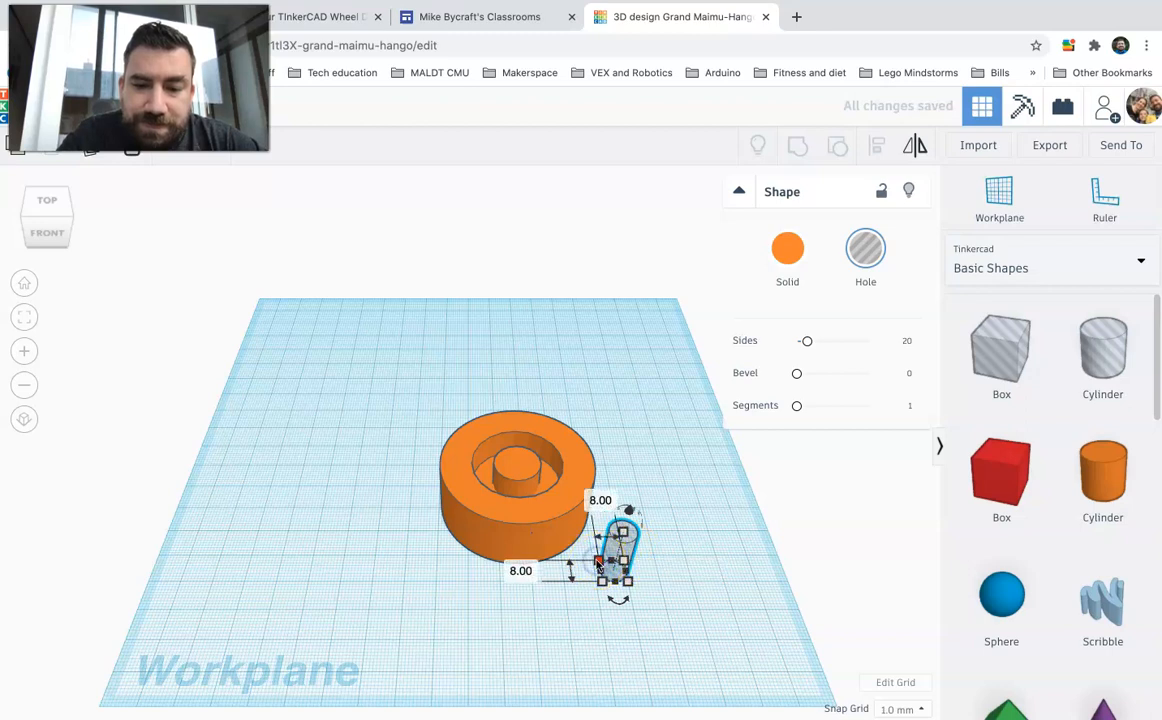
key("Up")
key("Up")
key("Up")
key("Up")
key("Up")
key("Up")
key("Up")
key("Up")
key("Up")
key("Up")
key("Up")
key("Up")
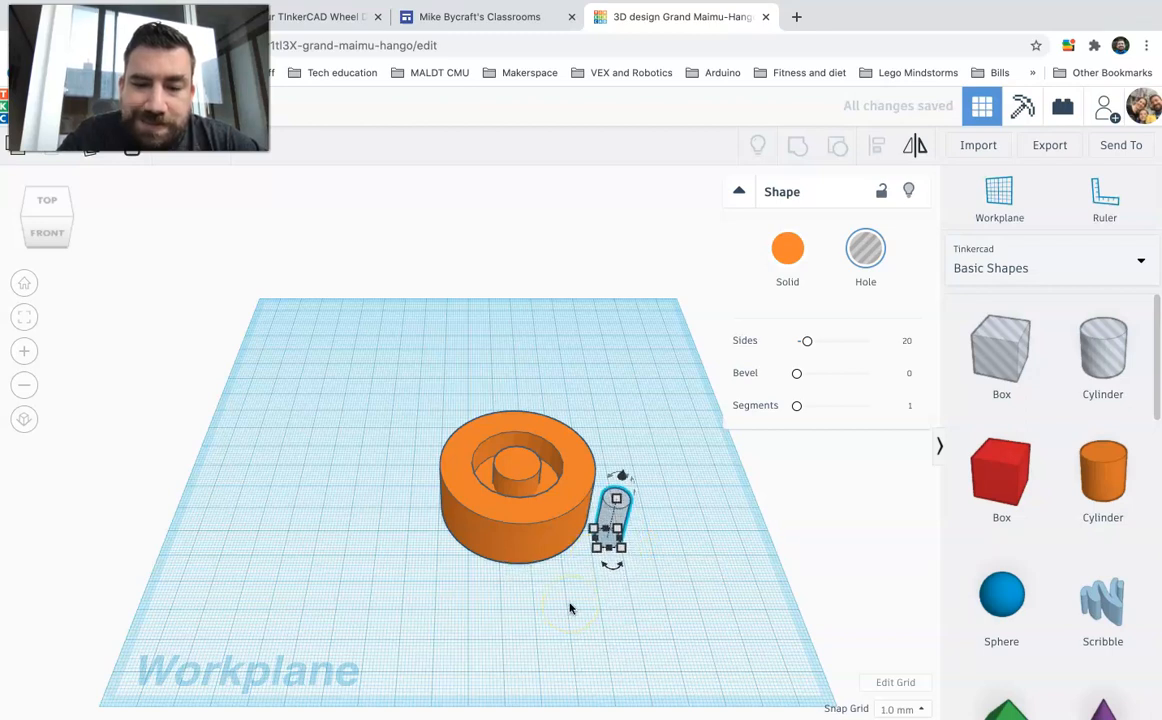
key("Left")
key("Left")
key("Left")
key("Left")
key("Left")
key("Left")
key("Left")
key("Left")
key("Left")
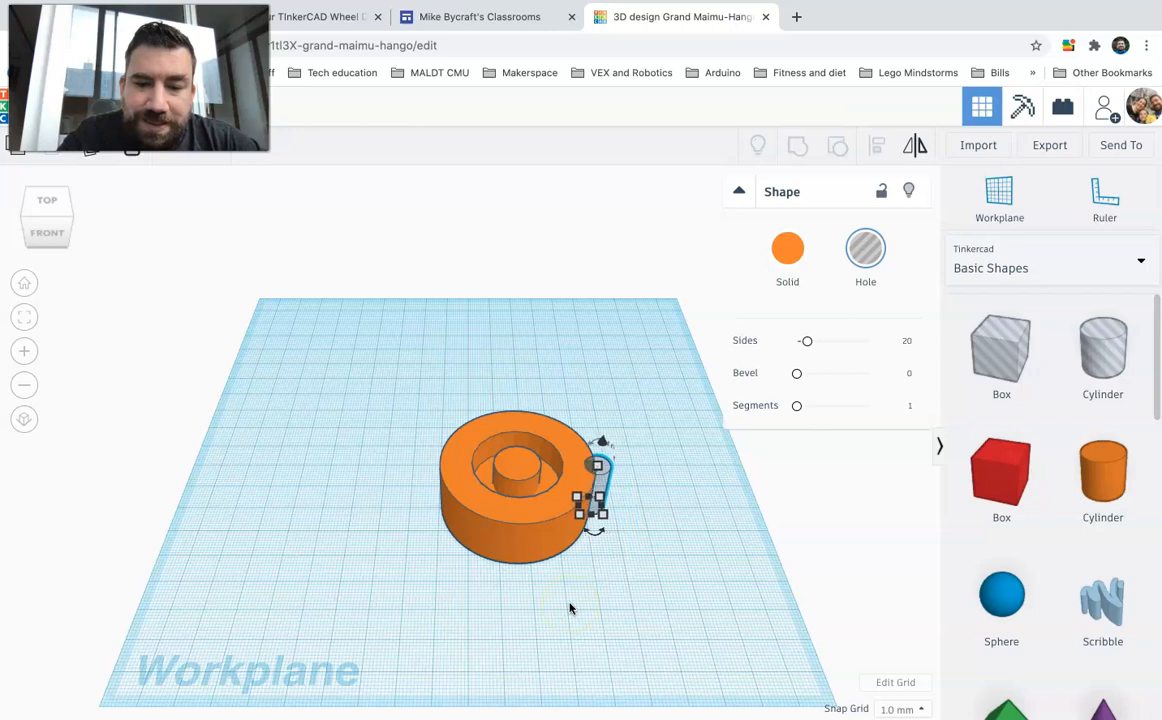
key("Left")
key("Left")
key("Left")
key("Left")
key("Left")
key("Left")
key("Left")
key("Left")
key("Left")
key("Left")
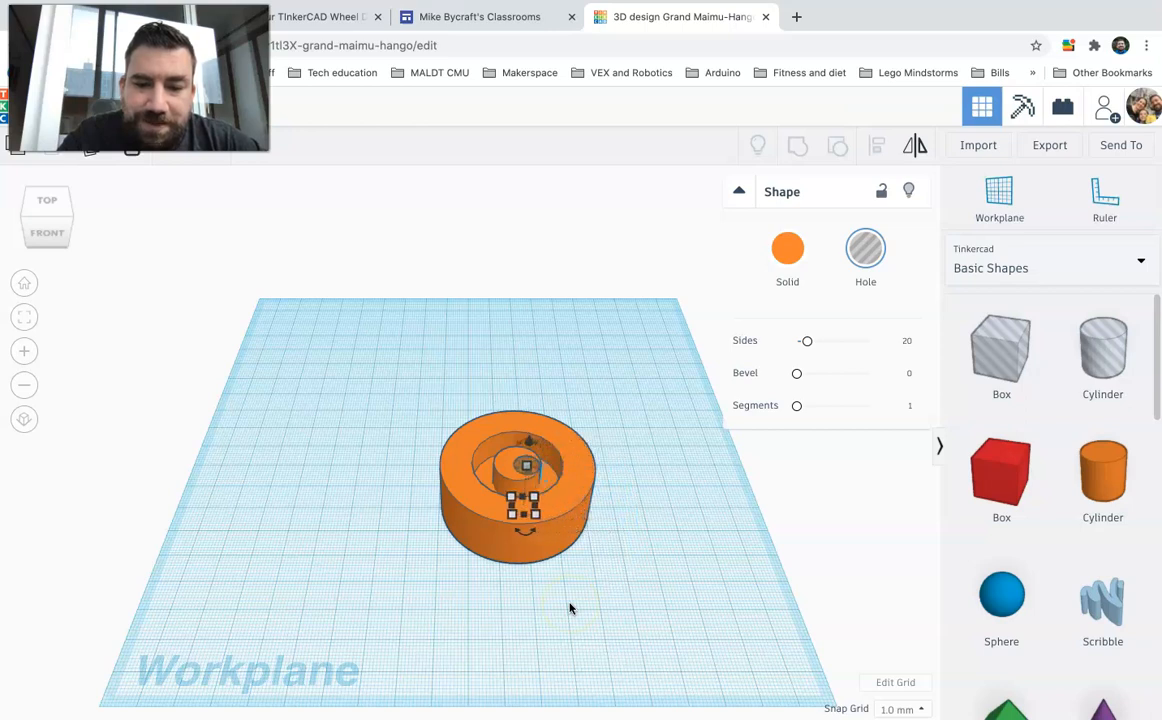
key("Left")
key("Left")
left_click(350, 543)
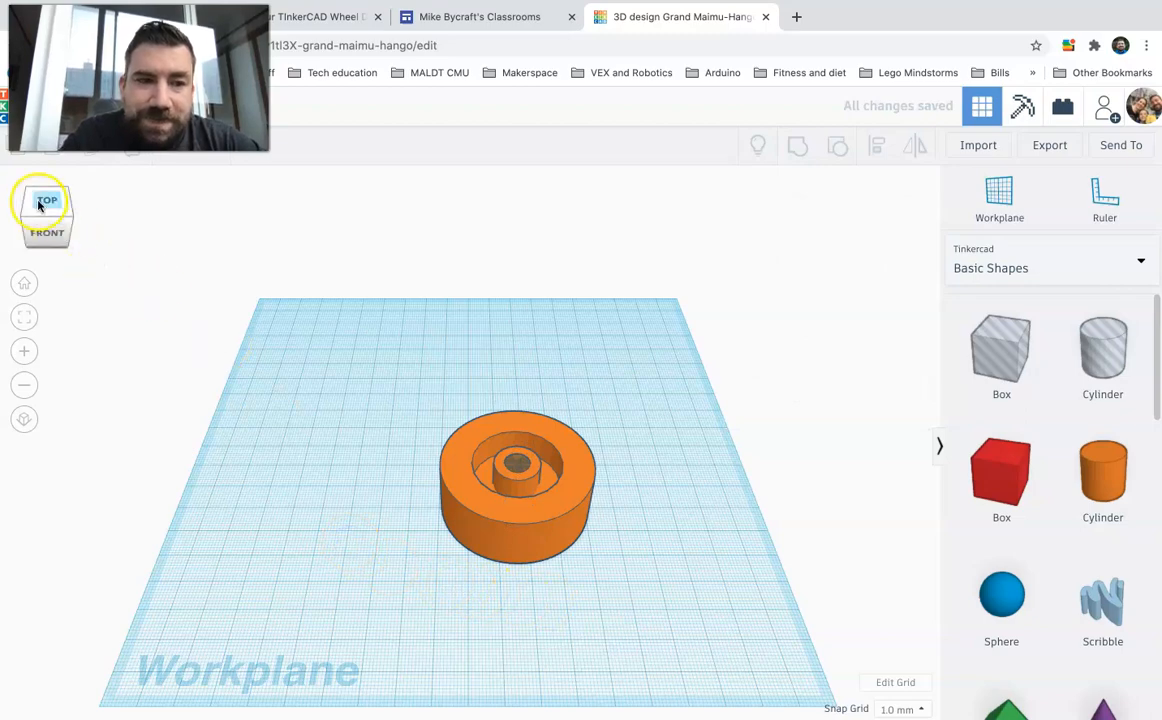
Select the wheel, hub and 8 mm cylinder hole and align all three on their common centre
left_click(44, 202)
left_click_drag(363, 410, 654, 661)
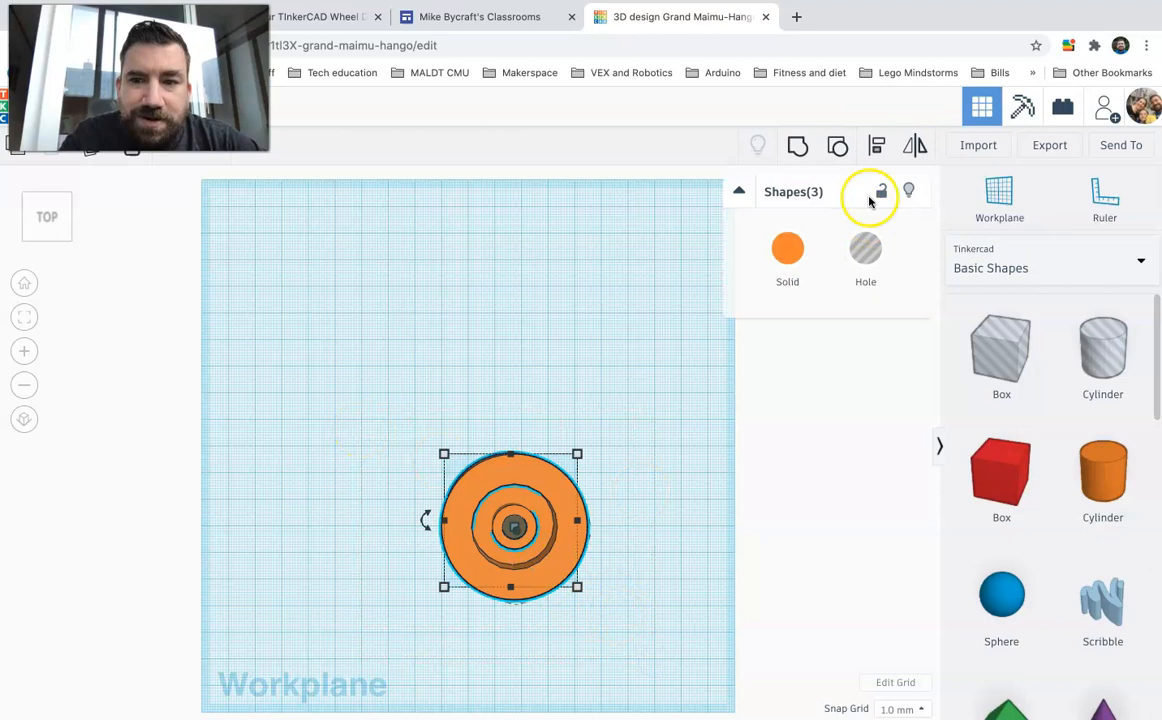
left_click(877, 146)
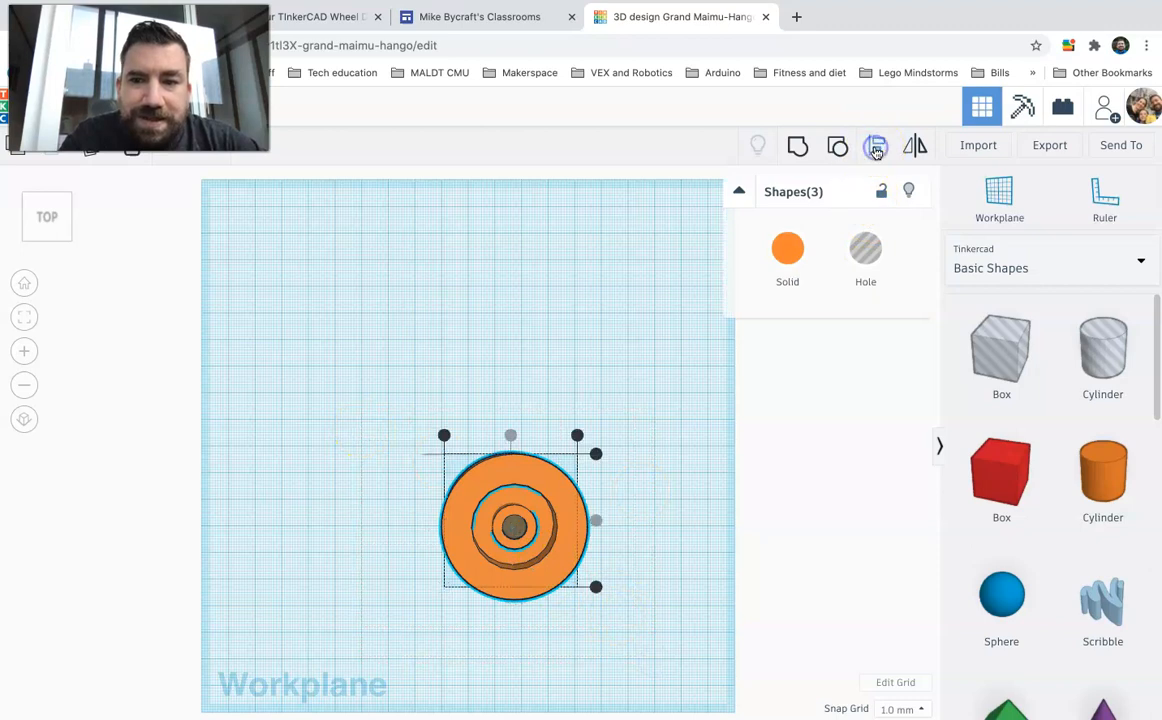
left_click(511, 436)
left_click(511, 436)
Try to select the 8 mm cylinder hole in the middle of the hub
left_click(510, 530)
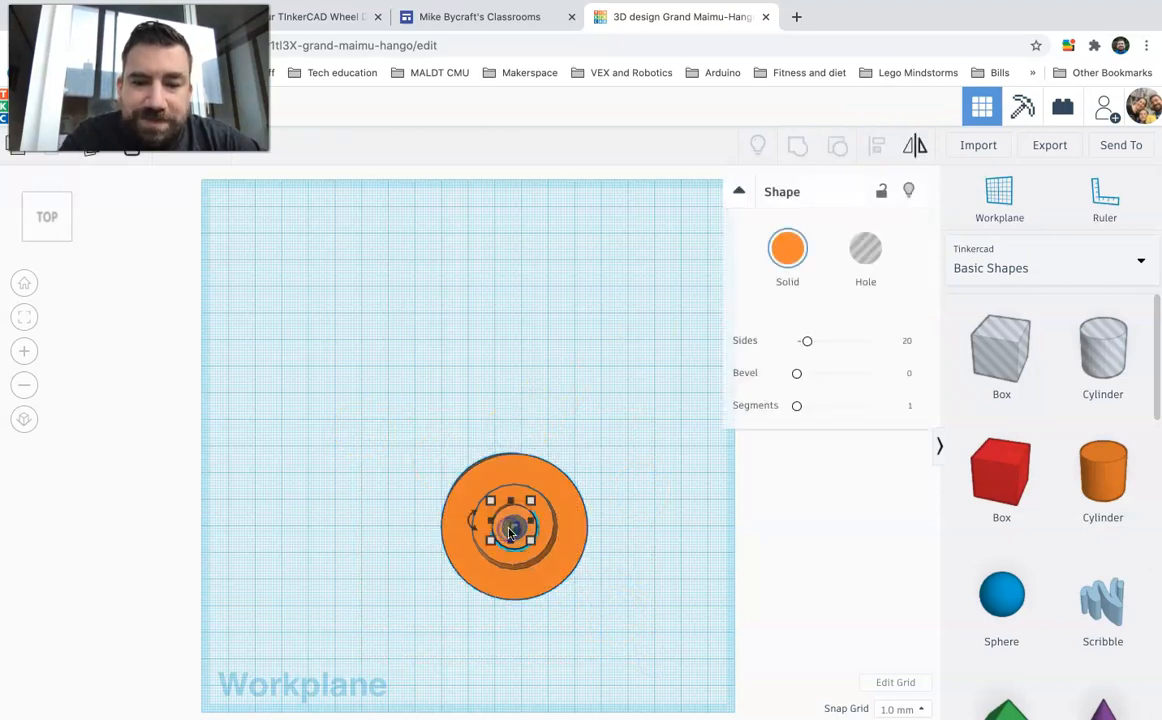
left_click(369, 512)
left_click(510, 531)
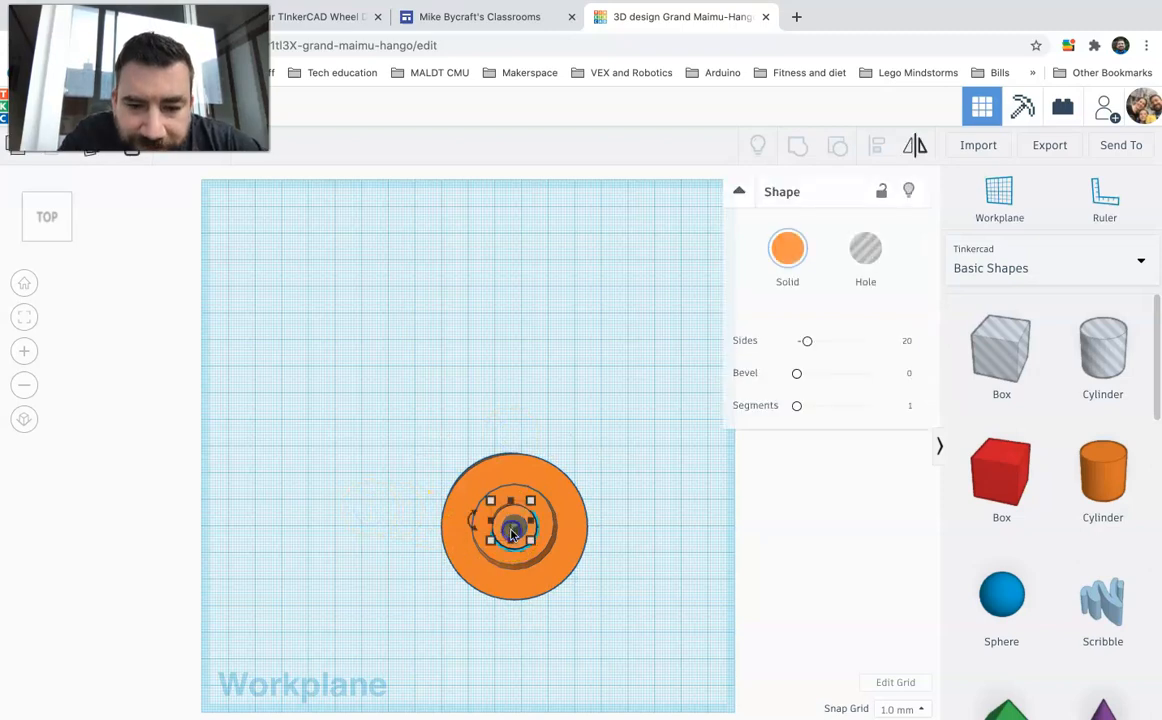
left_click(378, 522)
left_click(517, 532)
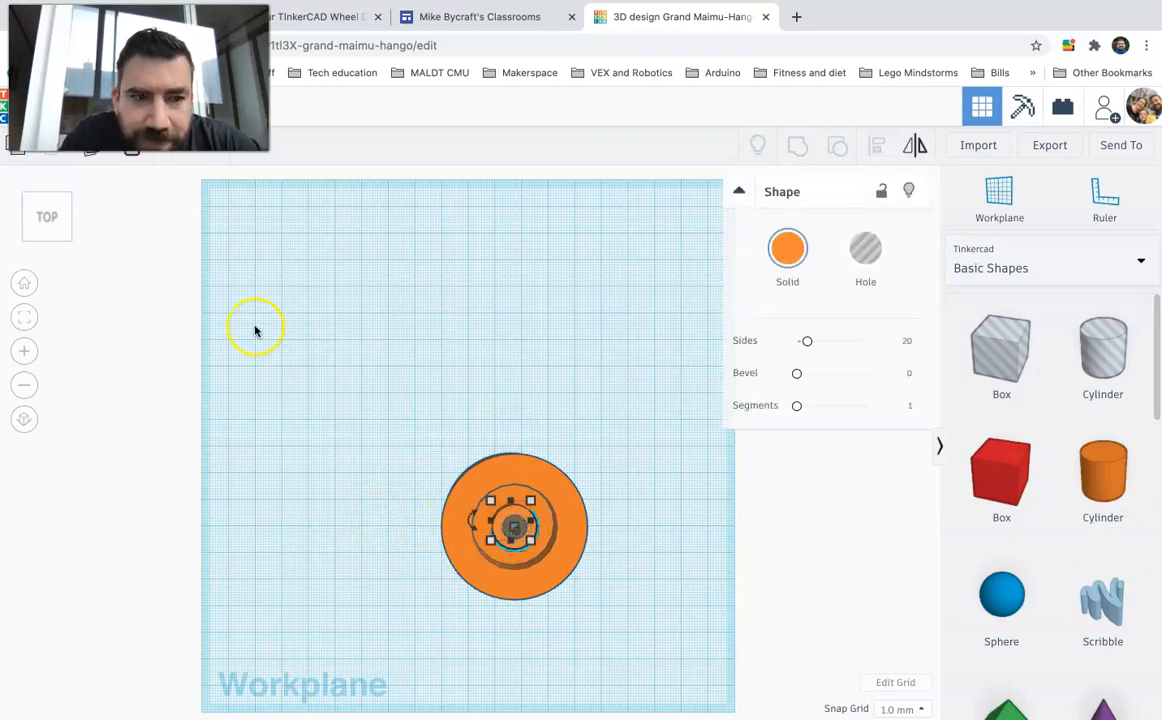
Move the hub cylinder towards the wheel's back edge, clear of the cylinder hole in the centre
left_click(67, 237)
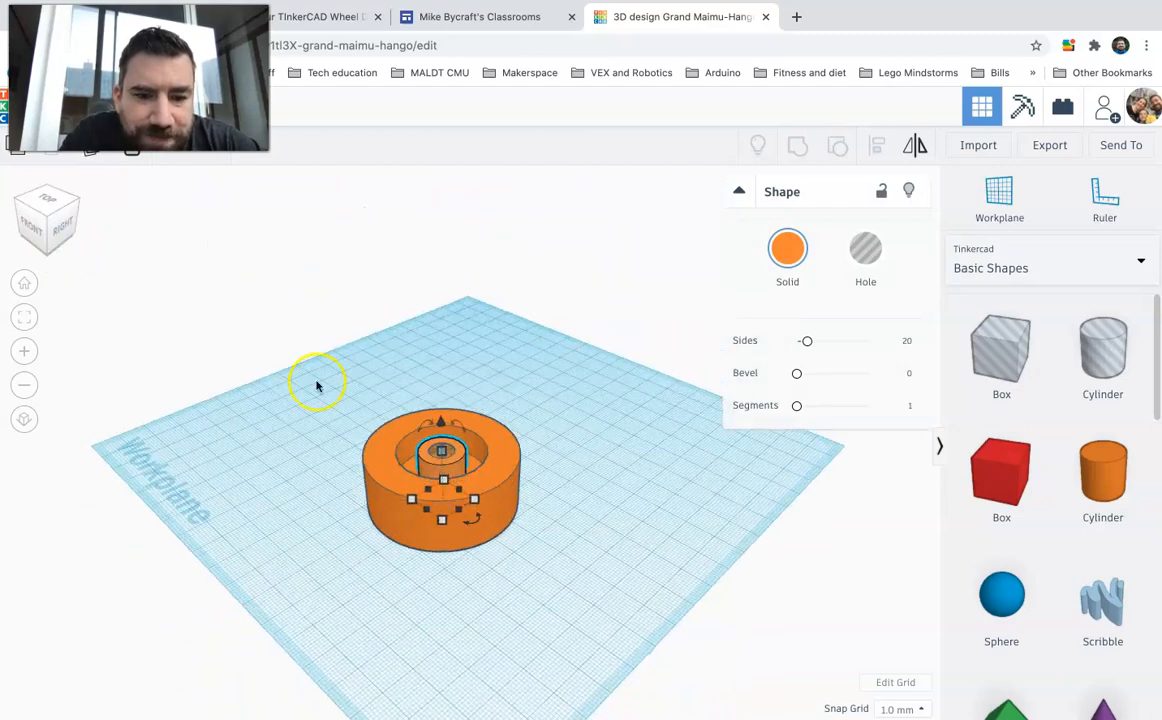
left_click_drag(439, 457, 473, 461)
left_click(47, 198)
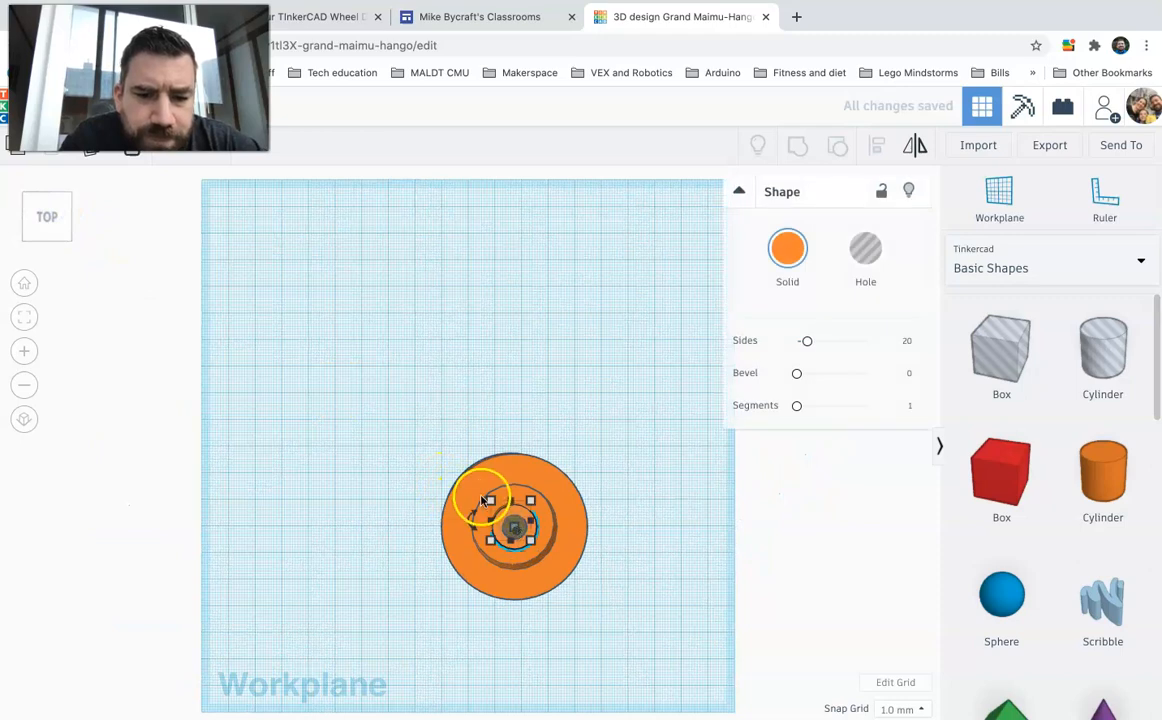
key("Up")
key("Up")
key("Up")
key("Up")
key("Up")
key("Up")
key("Up")
key("Up")
key("Up")
key("Up")
key("Up")
key("Up")
key("Up")
key("Up")
key("Up")
Select the cylinder hole at the wheel's centre and set its length and width to 6 mm
left_click(512, 528)
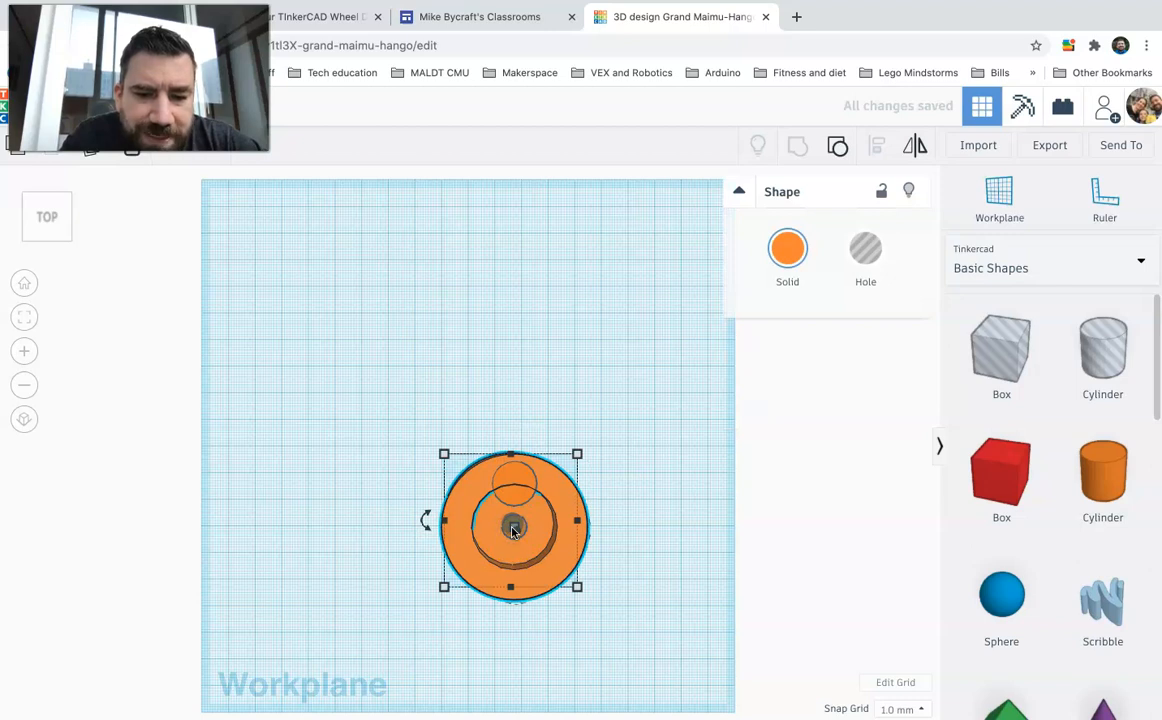
left_click(395, 622)
left_click(512, 528)
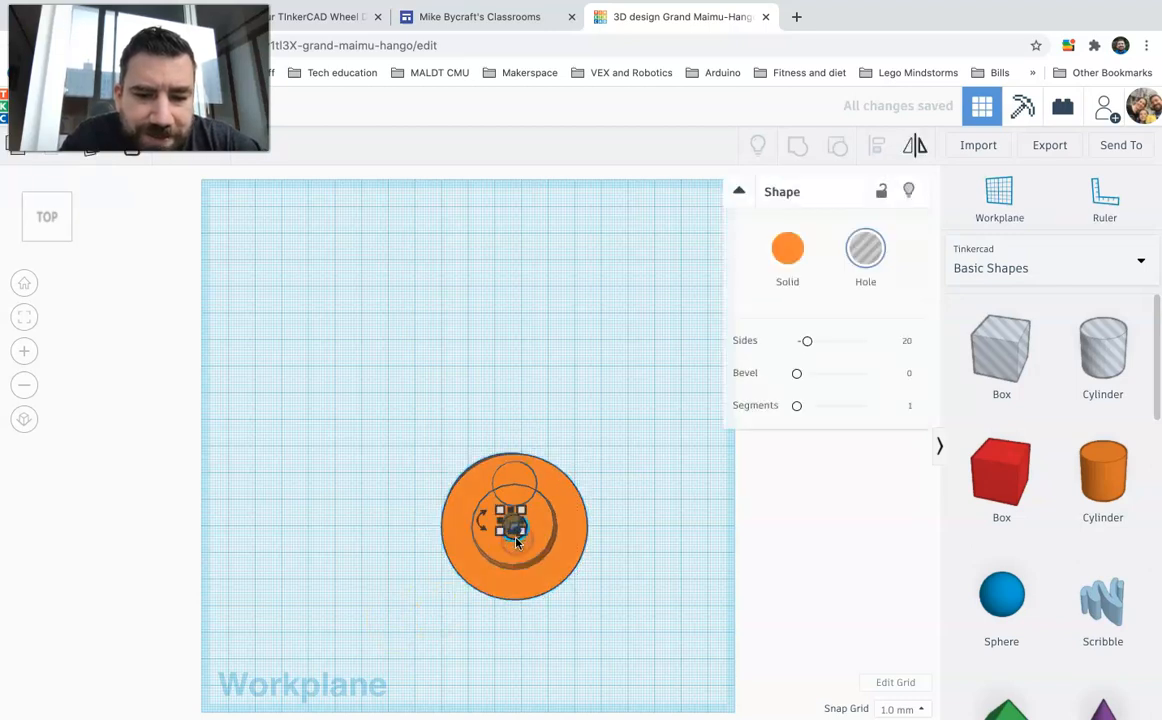
mouse_move(495, 534)
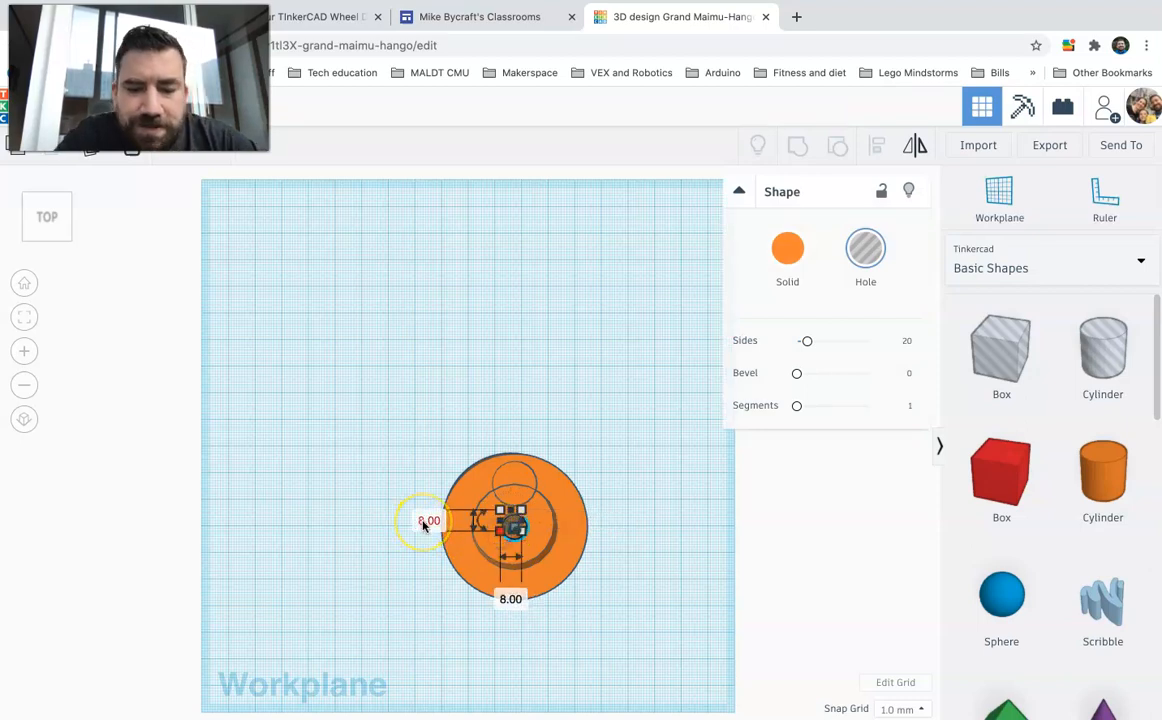
left_click(424, 522)
type("6")
left_click(510, 599)
type("6")
key("Return")
Select the hub cylinder and nudge it back onto the wheel's centre around the 6 mm hole
left_click(508, 487)
key("Down")
key("Down")
key("Down")
key("Down")
key("Down")
key("Down")
key("Down")
key("Down")
key("Down")
key("Down")
key("Right")
Select the wheel, hub and 6 mm cylinder hole together and group them into one part
left_click(316, 511)
left_click_drag(363, 404, 630, 630)
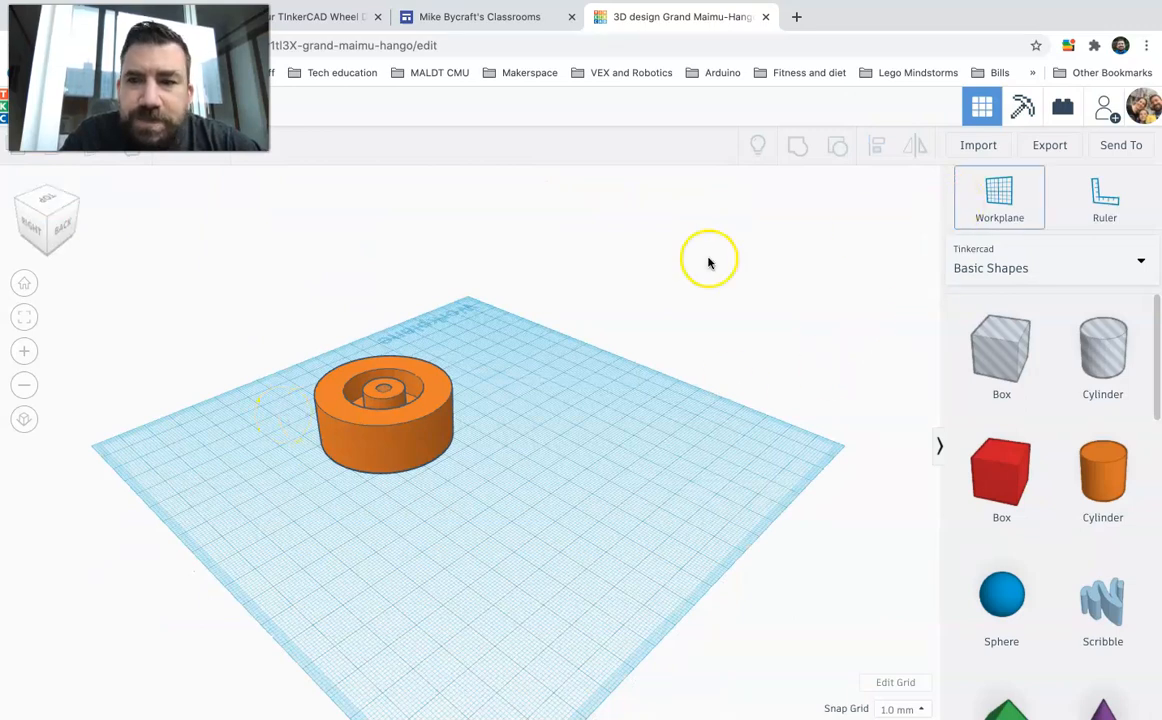
left_click(205, 369)
left_click_drag(233, 319, 540, 551)
key("Escape")
Turn to an angled view of the wheel, download a picture of the design and close the Send dialog
left_click(40, 197)
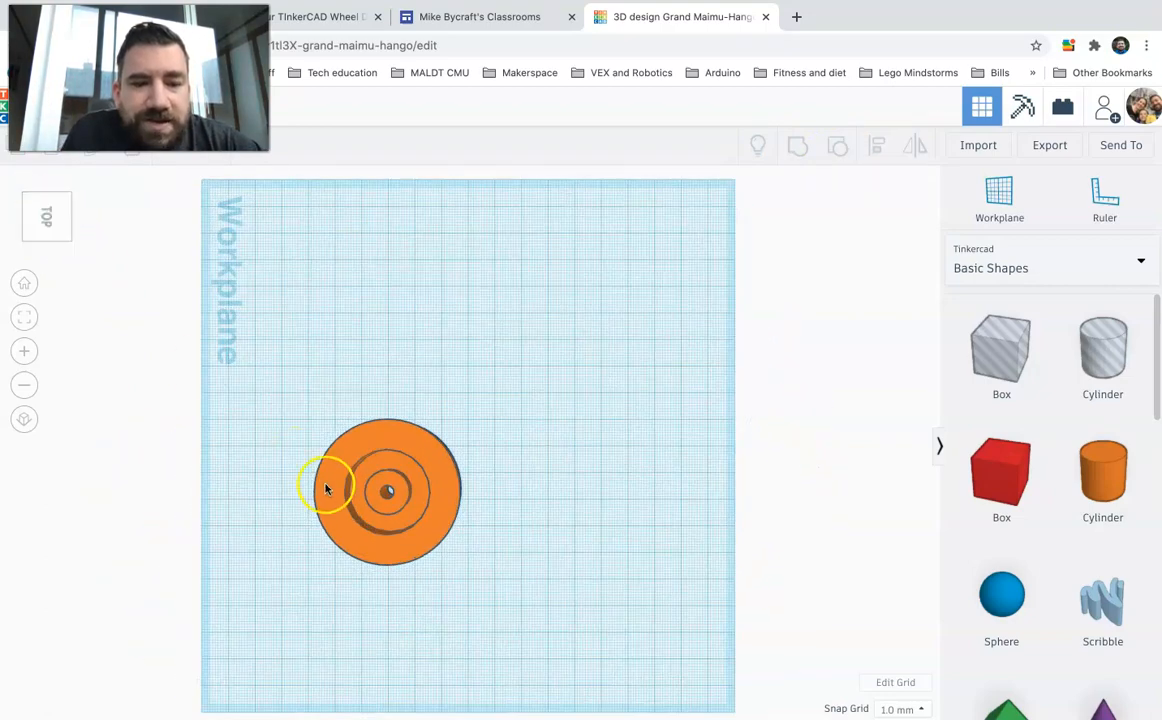
left_click(69, 241)
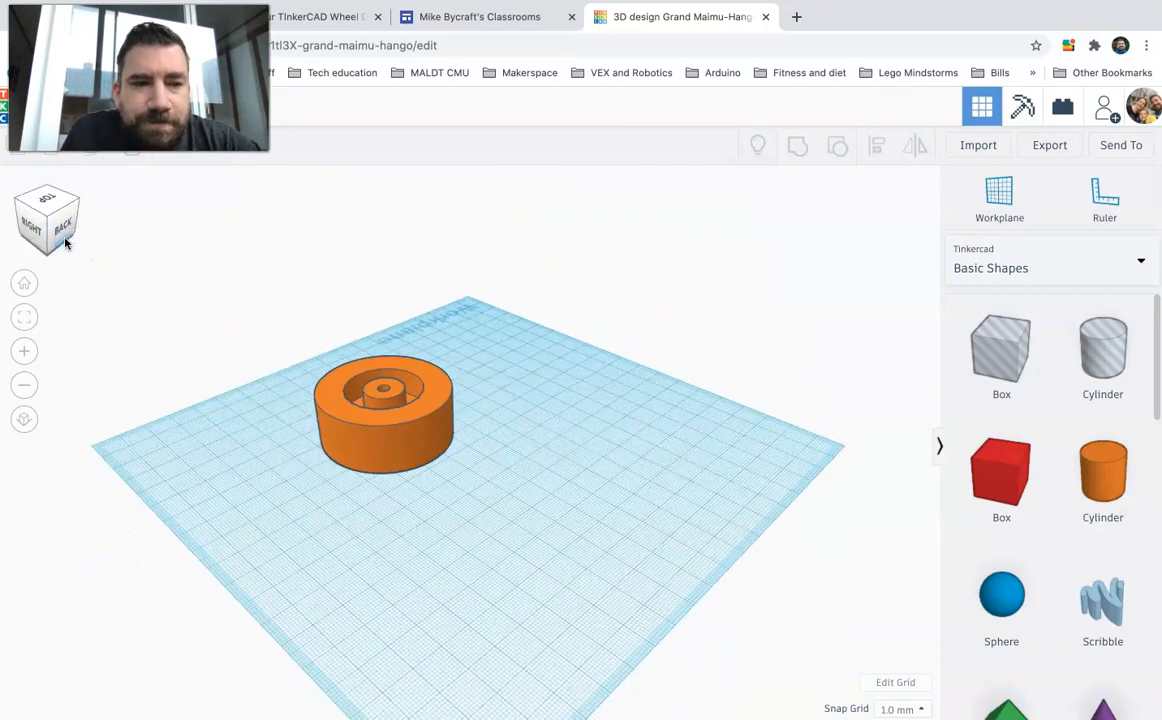
left_click(20, 226)
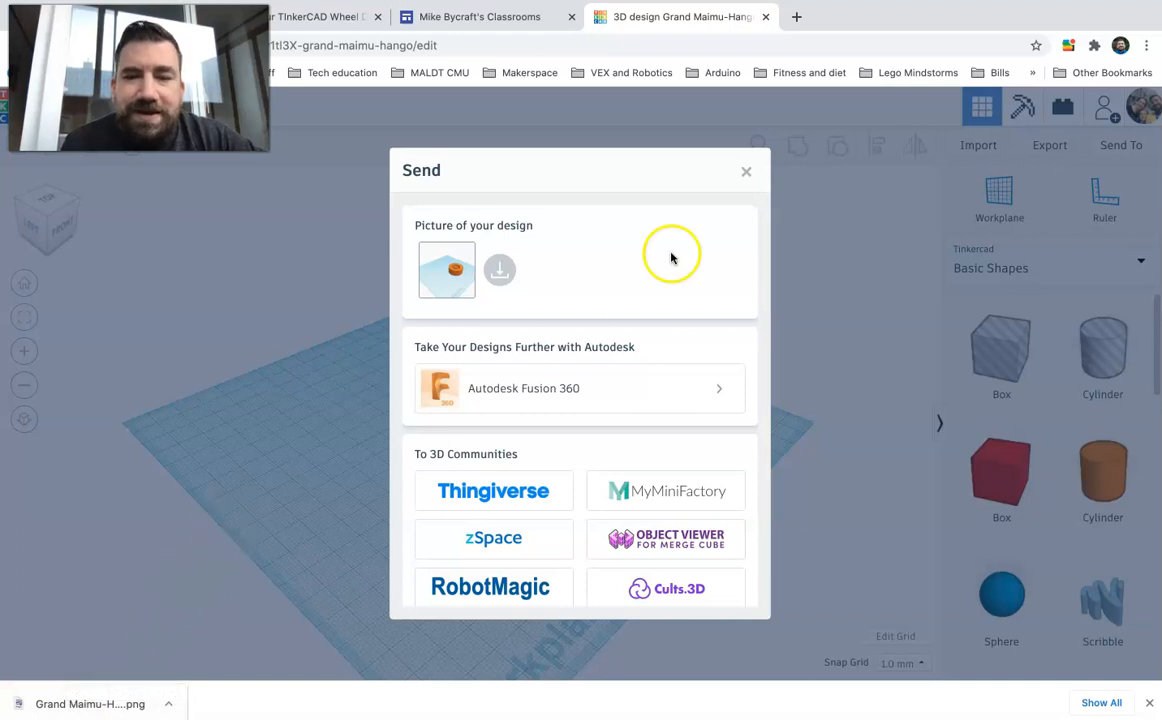
left_click(746, 171)
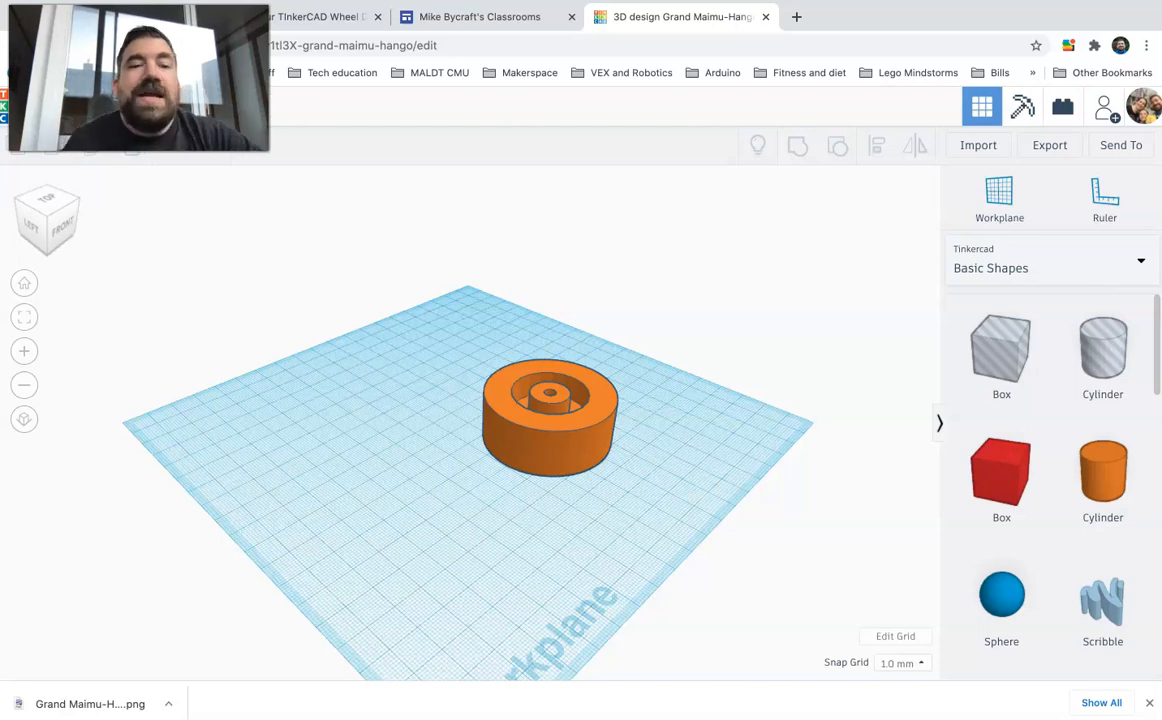
Add a solid cylinder disc 5 mm high beside the wheel and raise its number of sides to the maximum
left_click(412, 338)
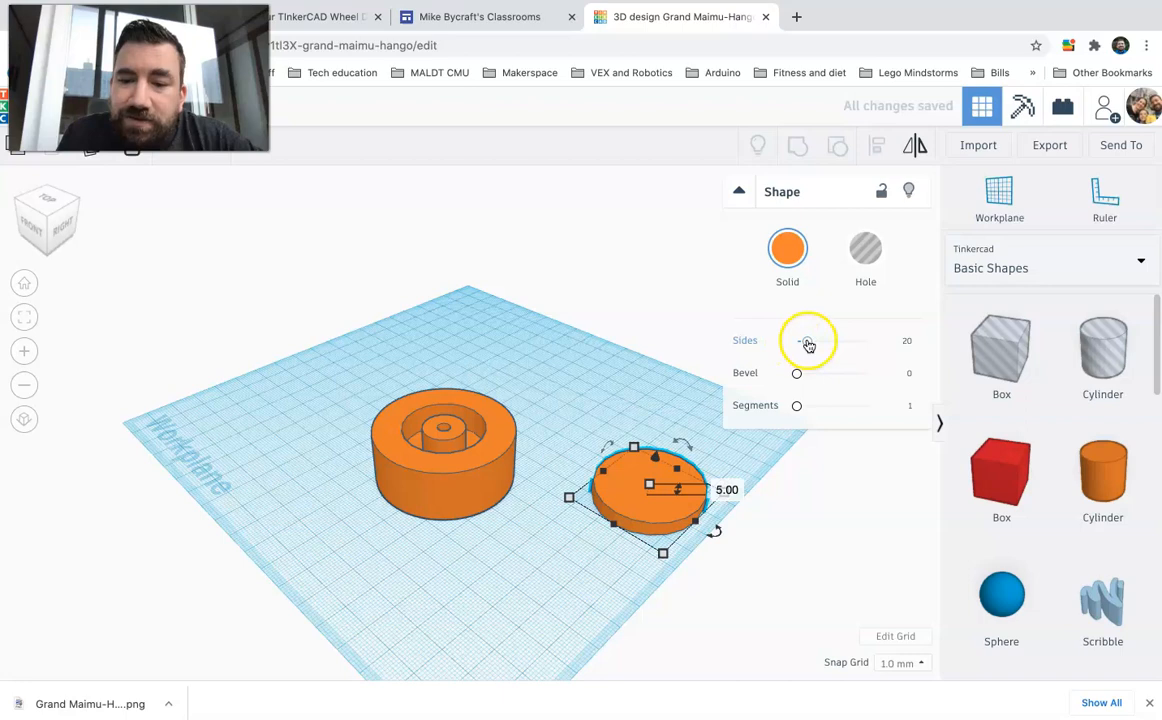
left_click_drag(809, 340, 877, 344)
left_click(563, 551)
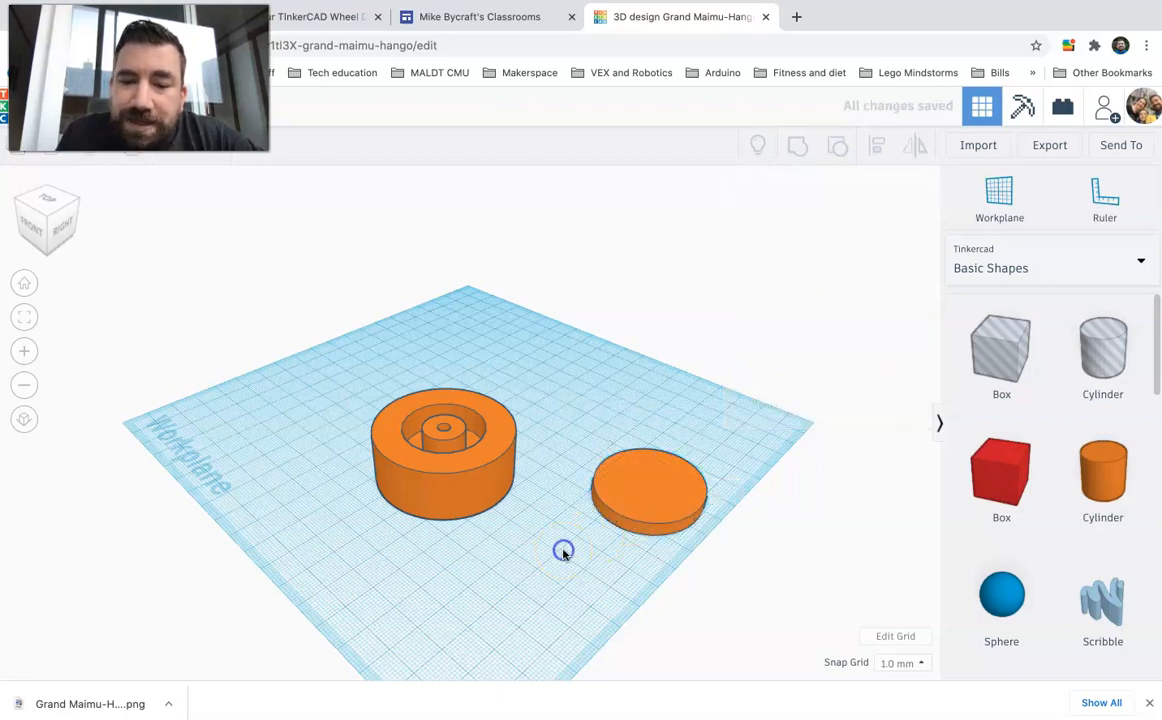
Place a cylinder hole on the thin disc and set its length and width to 5 mm
left_click_drag(1102, 370, 648, 497)
left_click(552, 446)
type("5")
key("Tab")
type("5")
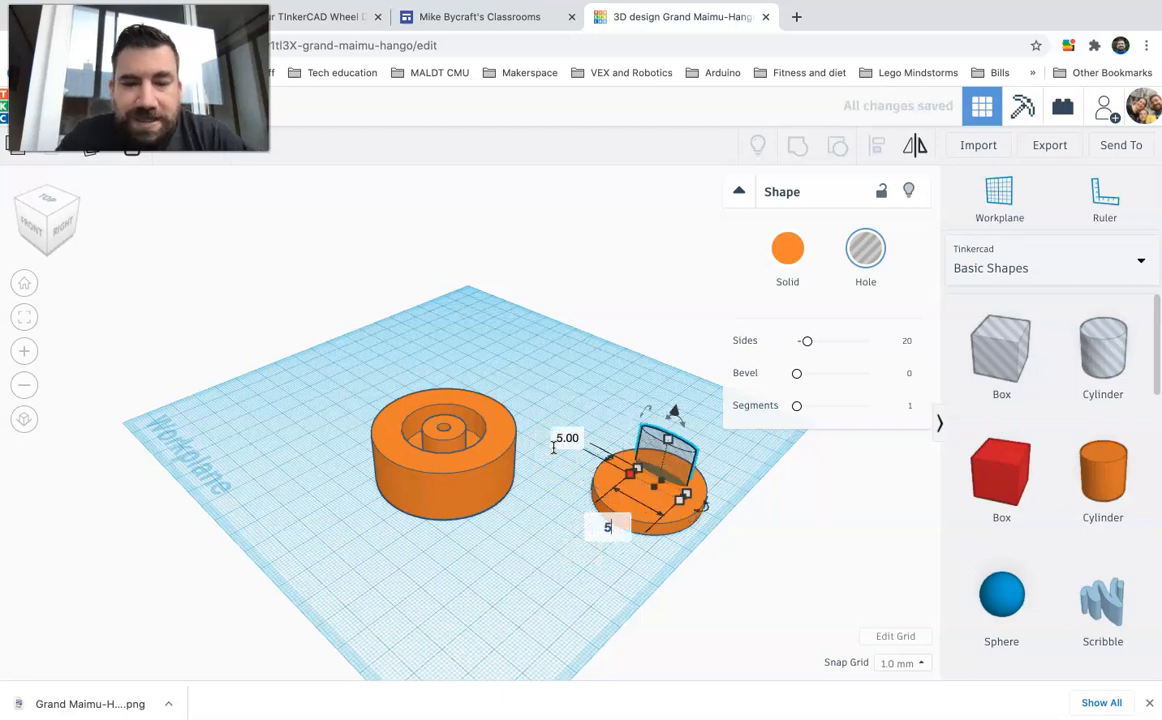
key("Return")
Select the disc and its cylinder hole and align them on their centres along both horizontal axes
left_click_drag(578, 404, 713, 573)
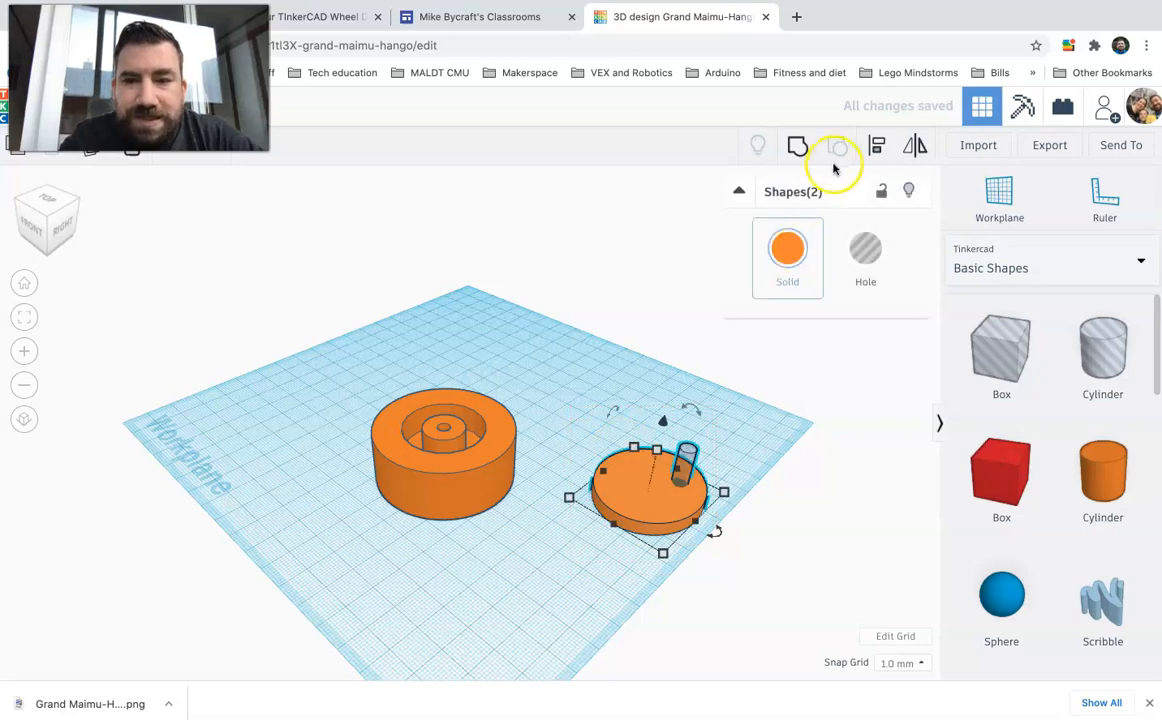
left_click(877, 147)
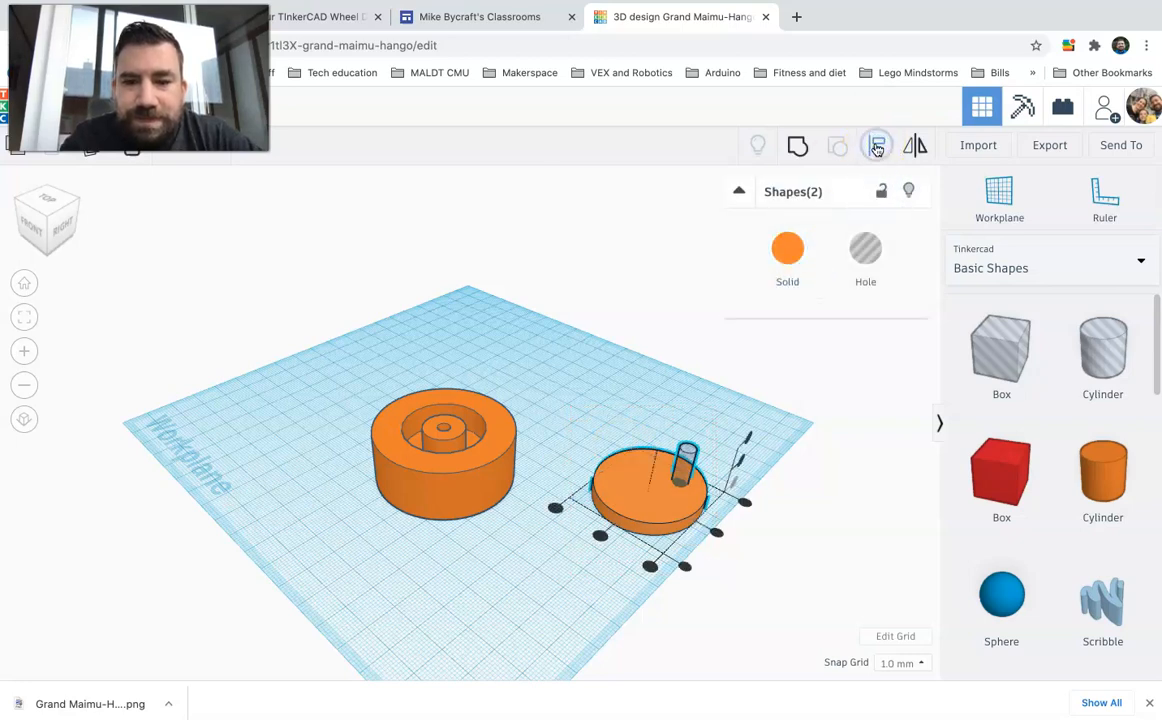
left_click(716, 534)
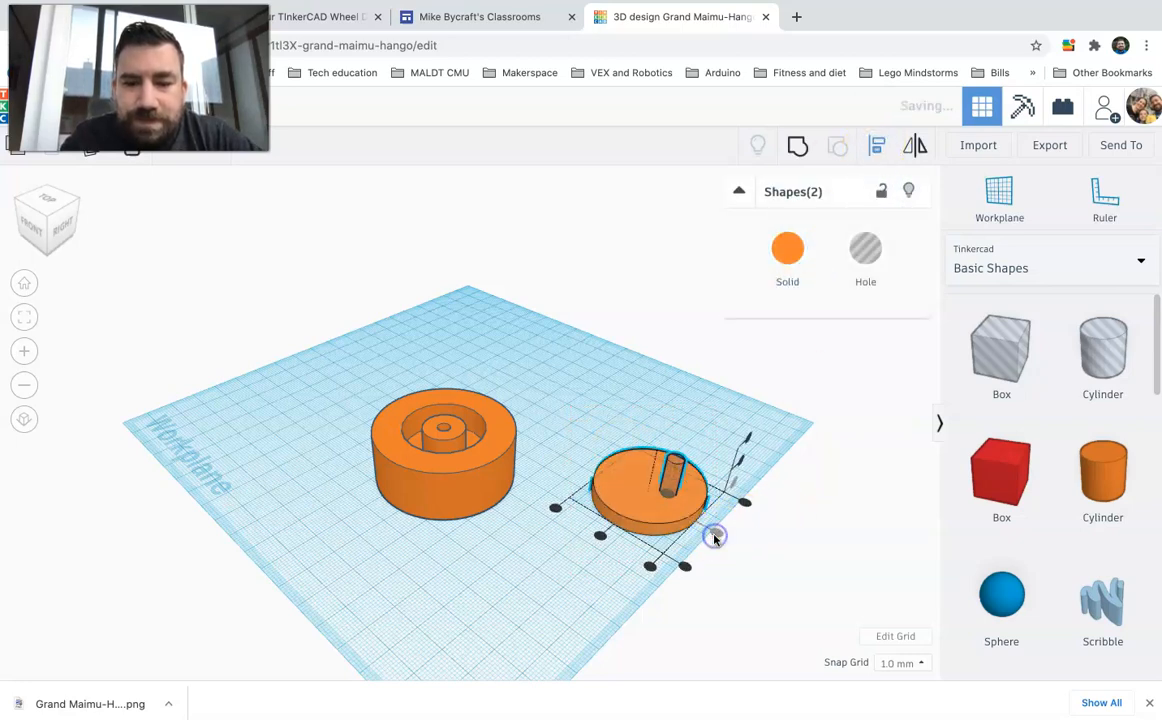
left_click(600, 537)
From the top view, select the disc with its 5 mm hole and group them into one part
left_click(47, 199)
left_click_drag(566, 301, 731, 477)
left_click(548, 323)
left_click_drag(578, 309, 755, 457)
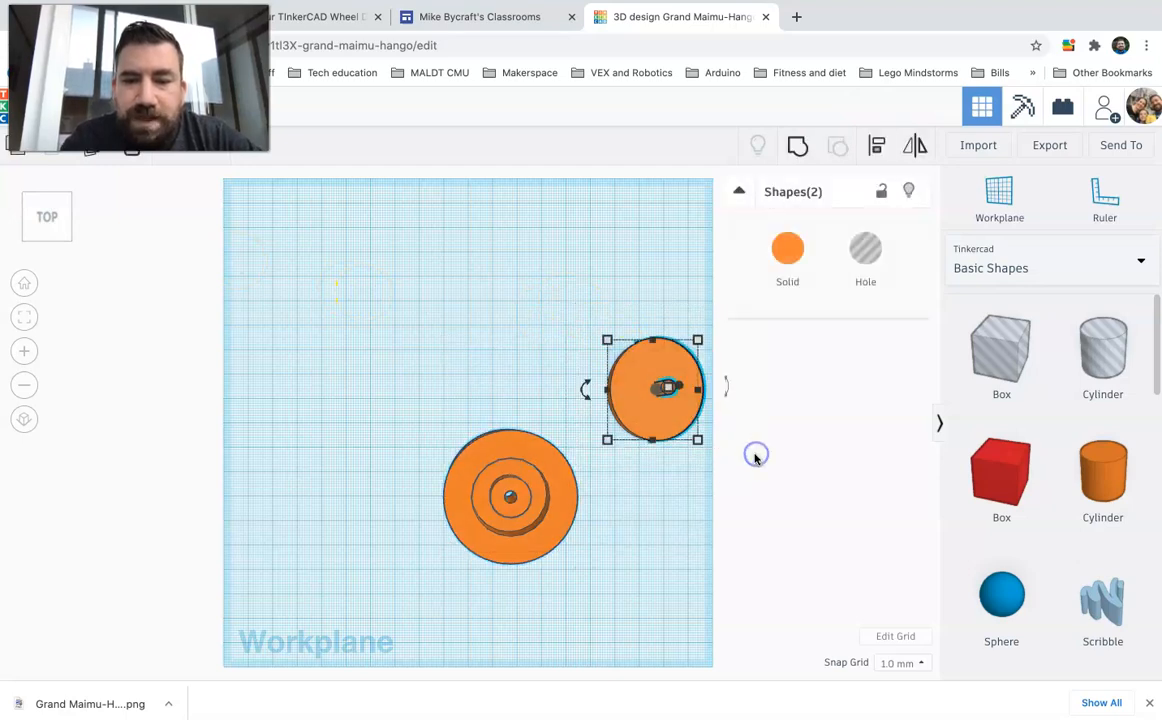
left_click(797, 145)
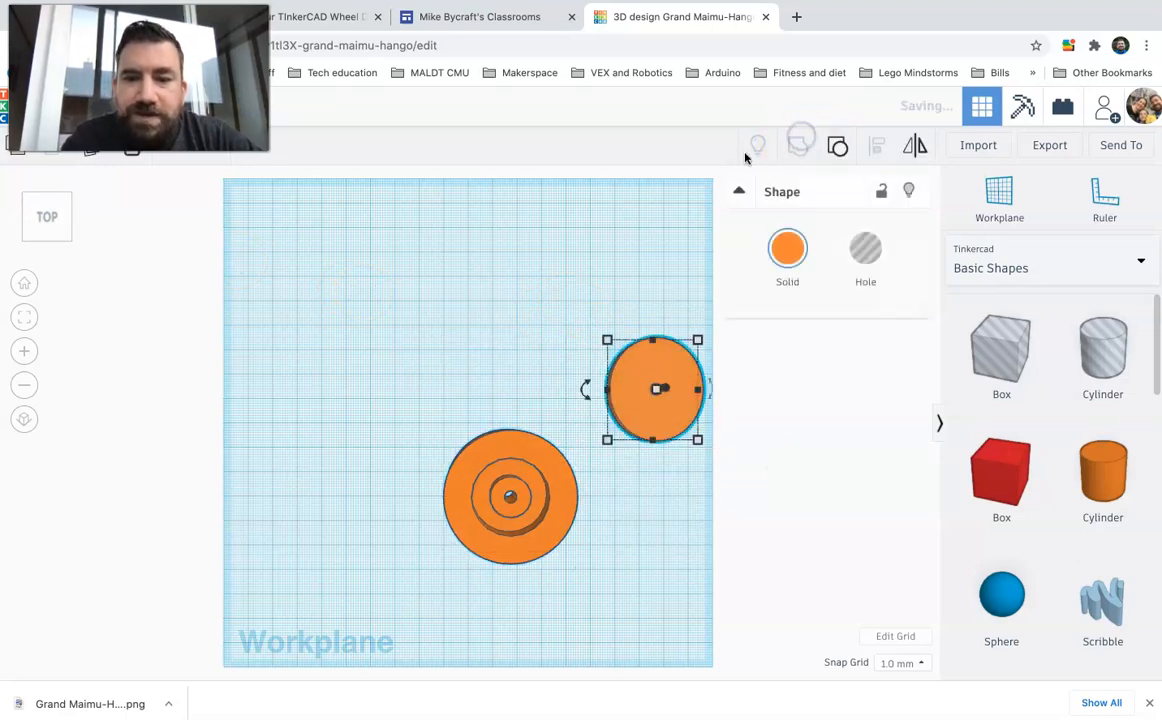
left_click(486, 294)
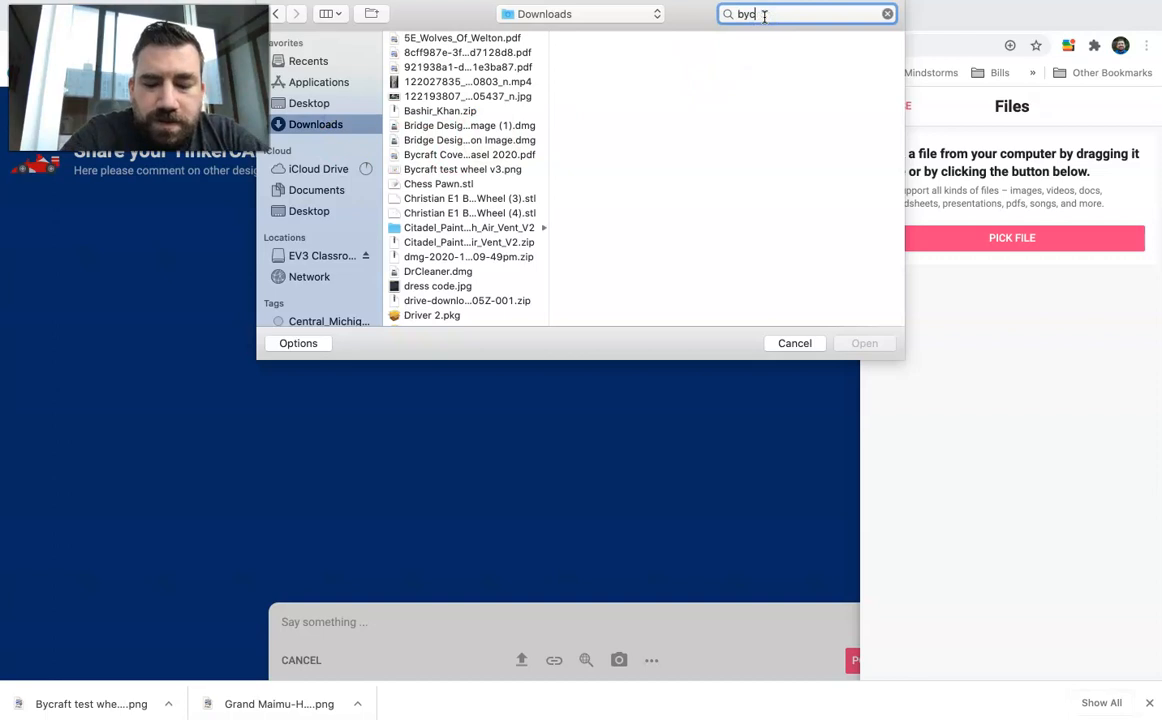
On the wheel design sharing board, attach the test wheel PNG to a post reading "Here's my first test wheel. Tell me what you think?" and enlarge it
type("raft test")
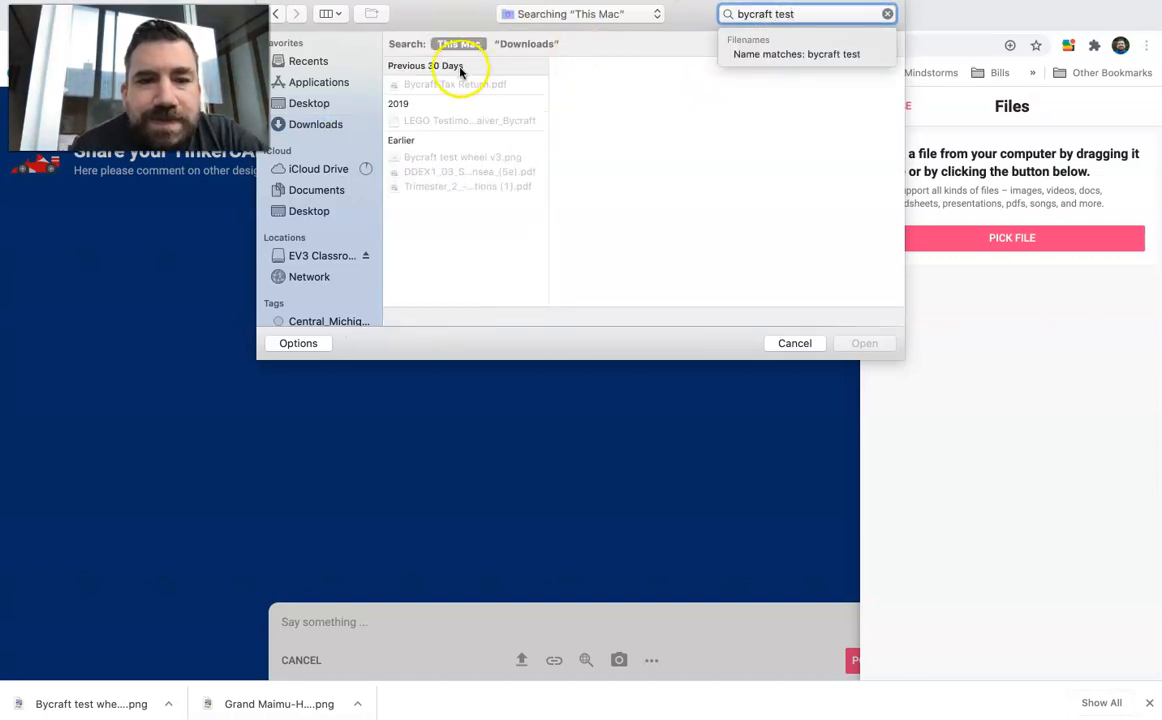
double_click(465, 157)
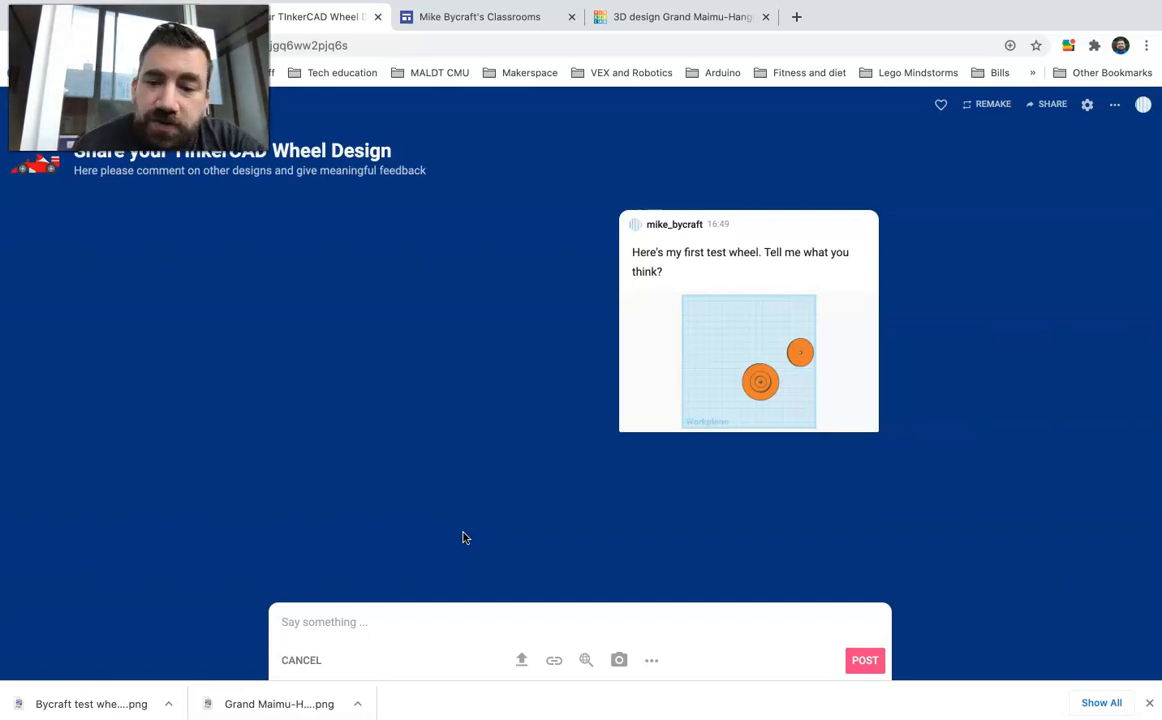
left_click(760, 386)
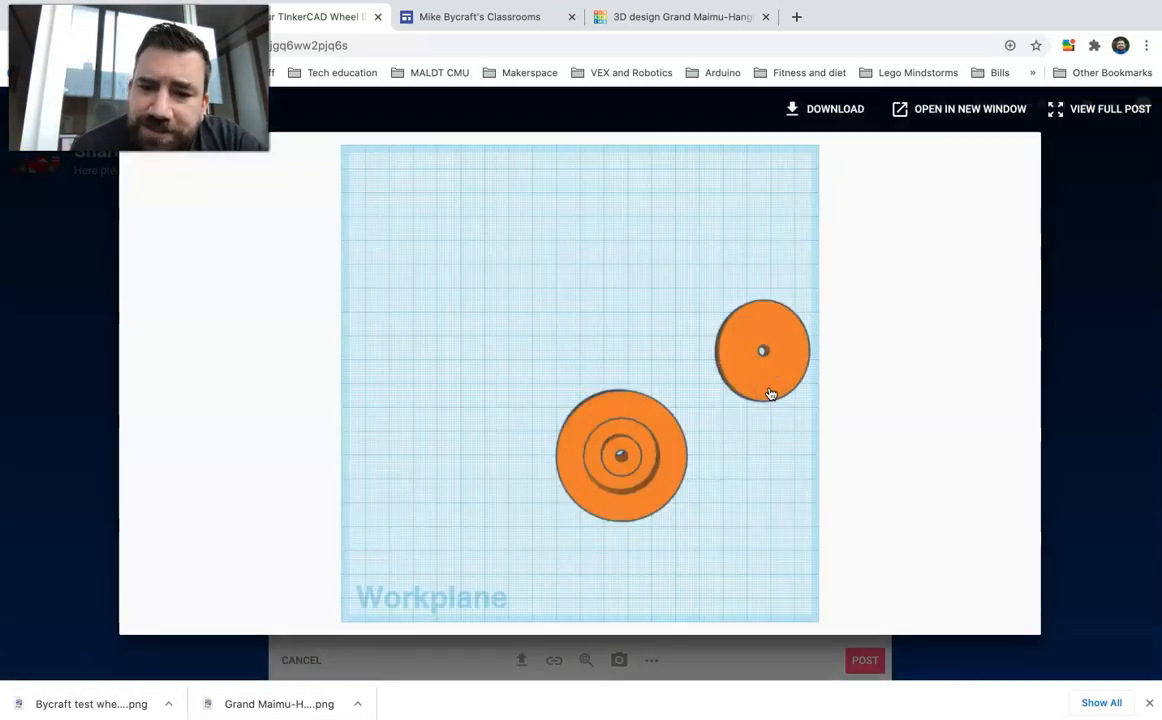